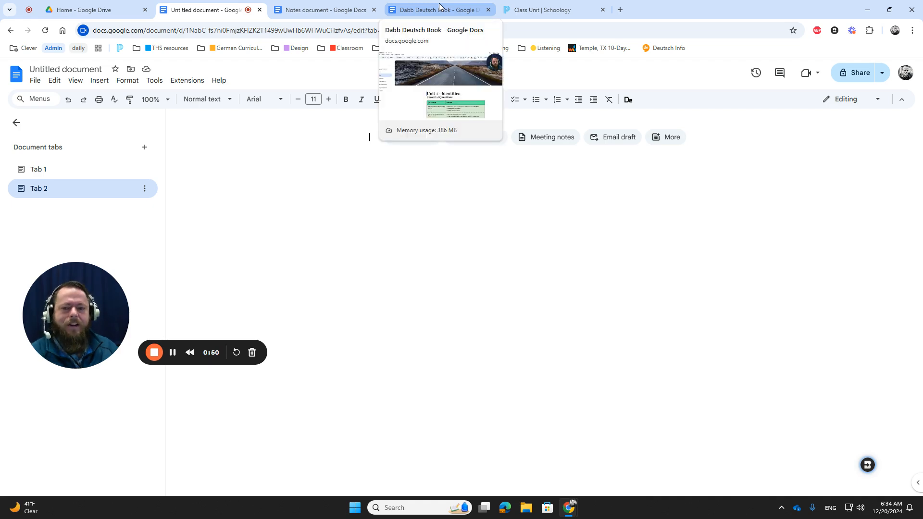
# Switch to the Deutsch Book document, open the Foreign Language Template tab and check the bookmark links on the level images
pyautogui.click(453, 11)
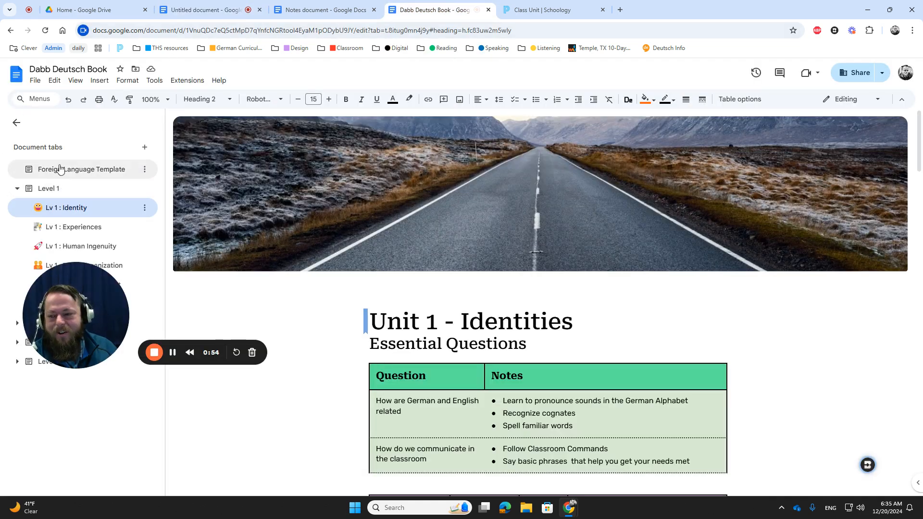
pyautogui.click(61, 170)
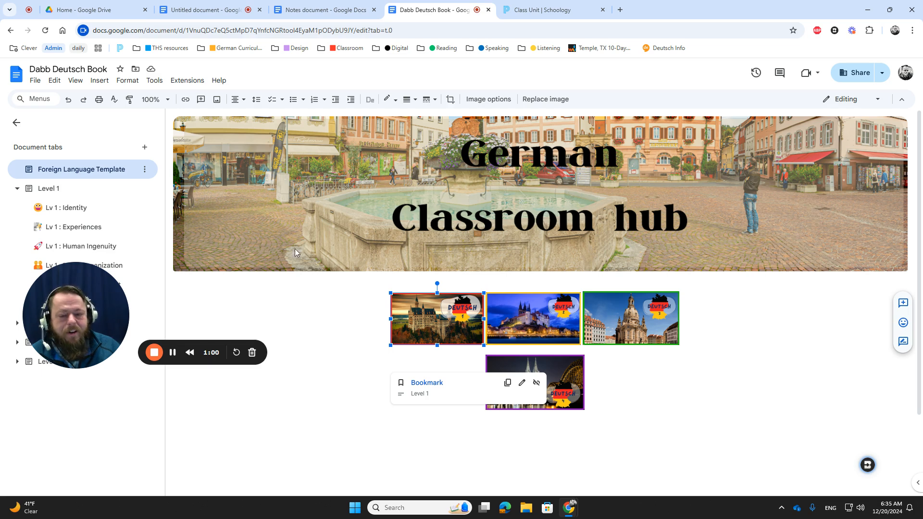
pyautogui.moveTo(67, 308); pyautogui.dragTo(820, 123)
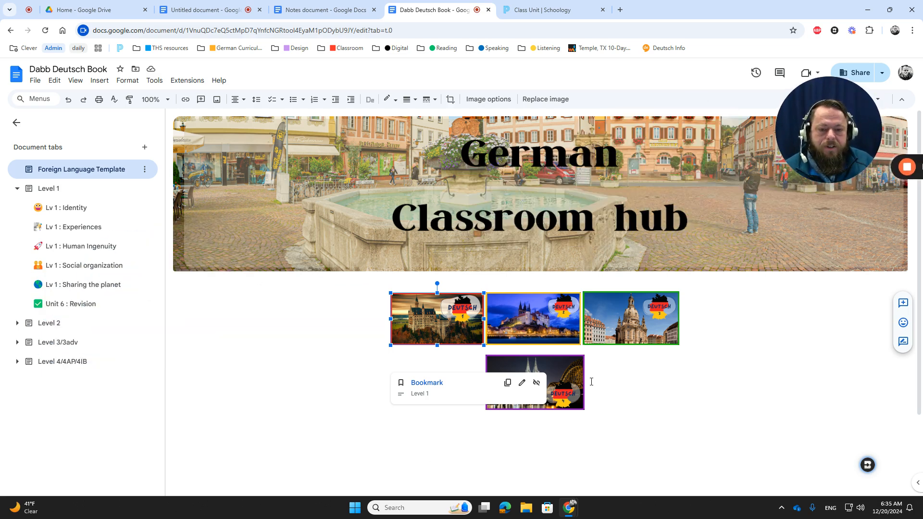
pyautogui.click(508, 325)
pyautogui.click(626, 324)
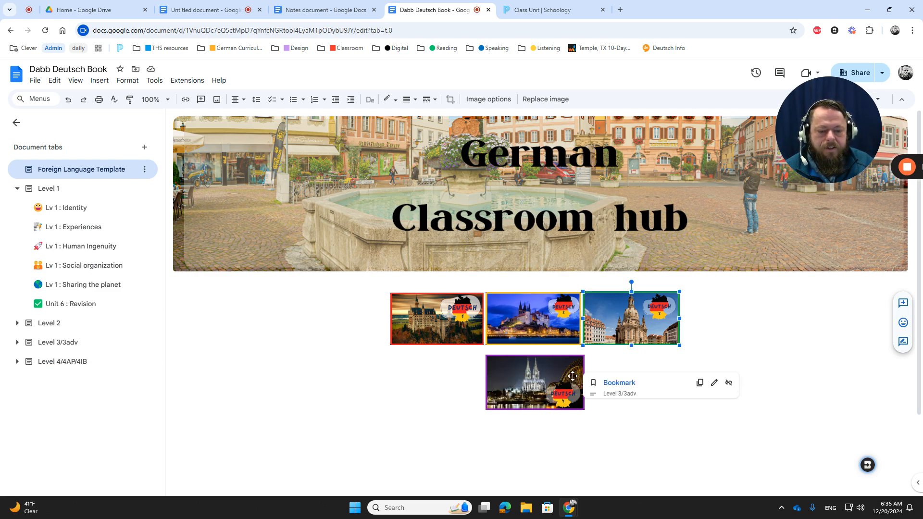
pyautogui.click(531, 379)
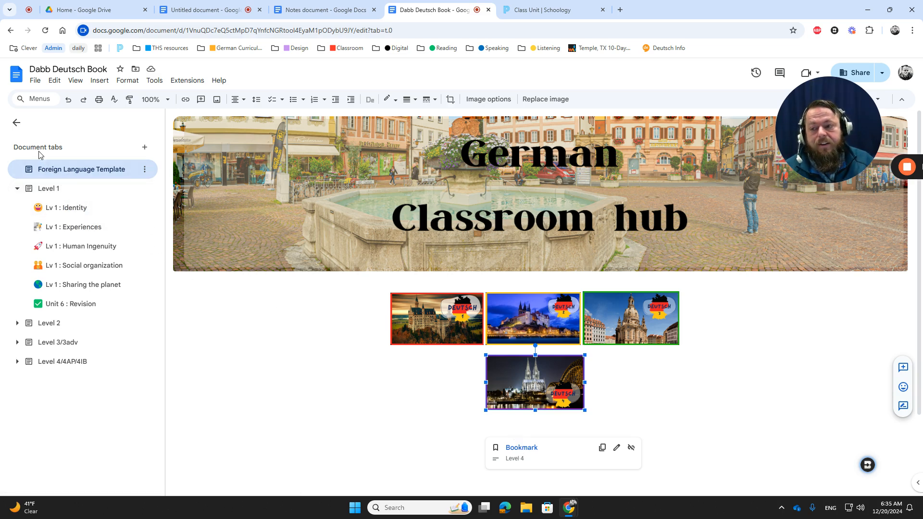
# Collapse and re-expand the Level 1 subtabs in the document outline, ending on the Level 1 tab
pyautogui.click(17, 188)
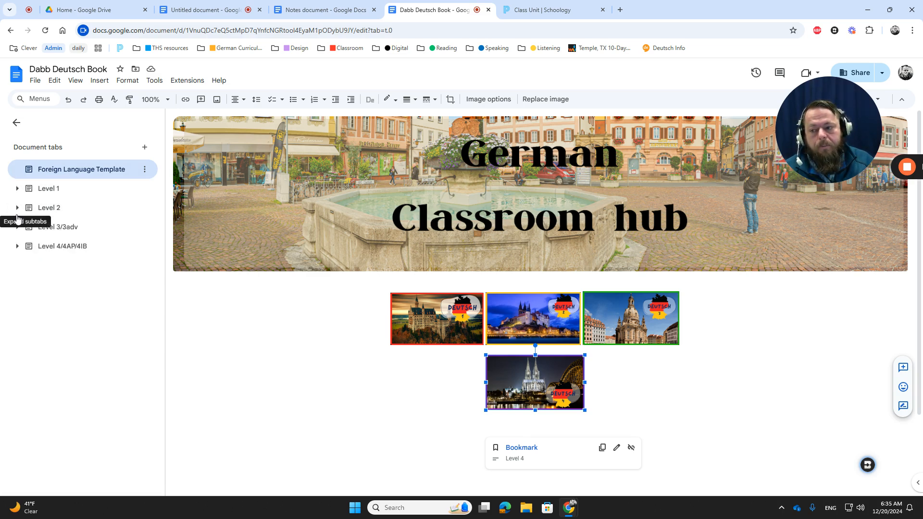
pyautogui.click(17, 189)
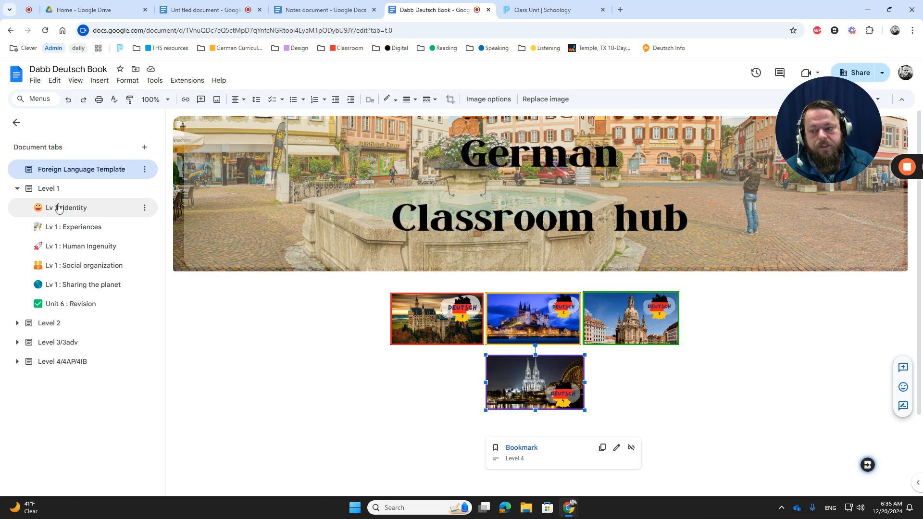
pyautogui.click(63, 175)
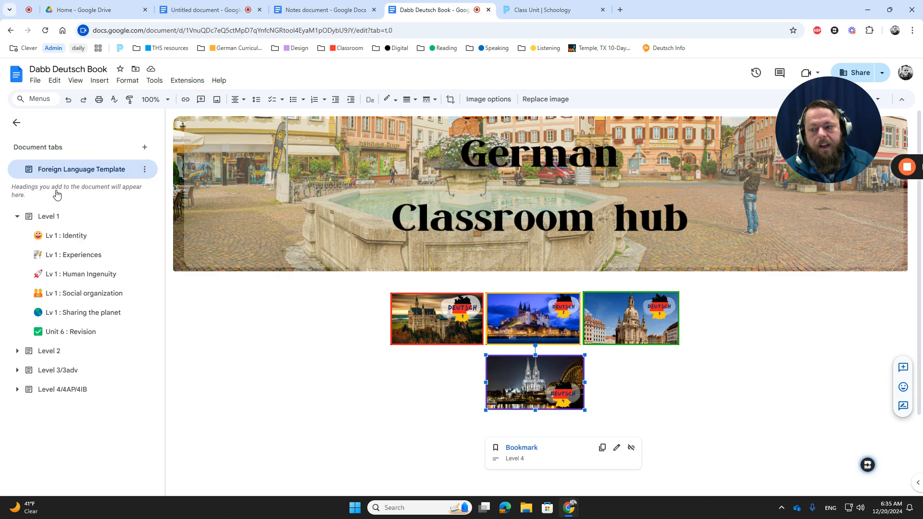
pyautogui.click(56, 217)
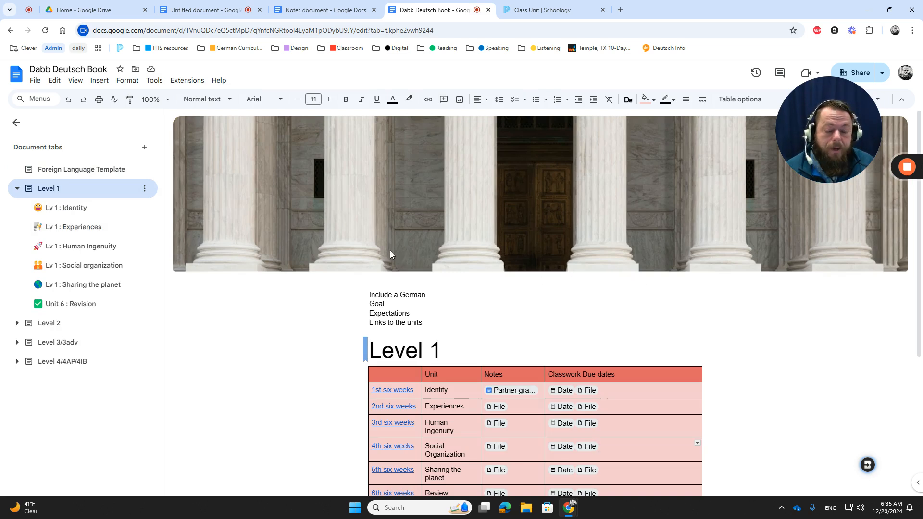
# Preview the date and file choices for the Identity row's classwork due dates in the Level 1 table, without choosing any
pyautogui.scroll(-3, 390, 255)
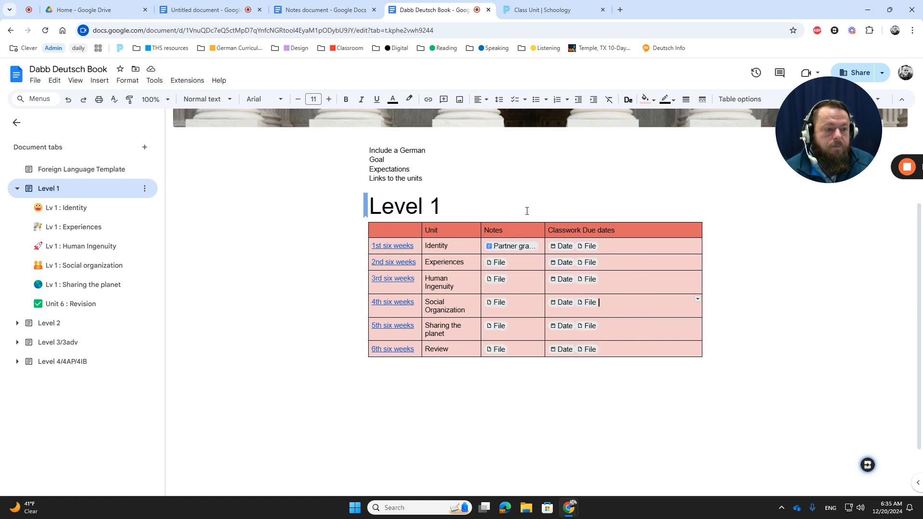
pyautogui.moveTo(513, 249)
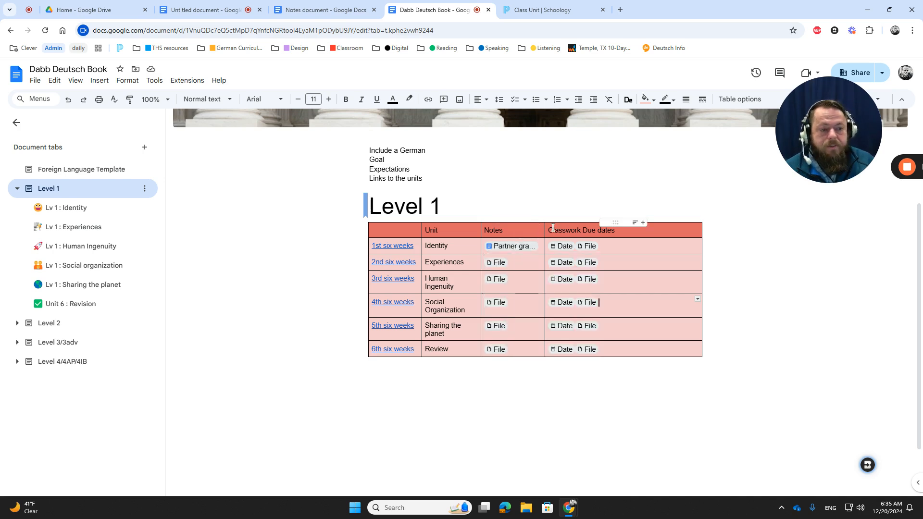
pyautogui.click(570, 248)
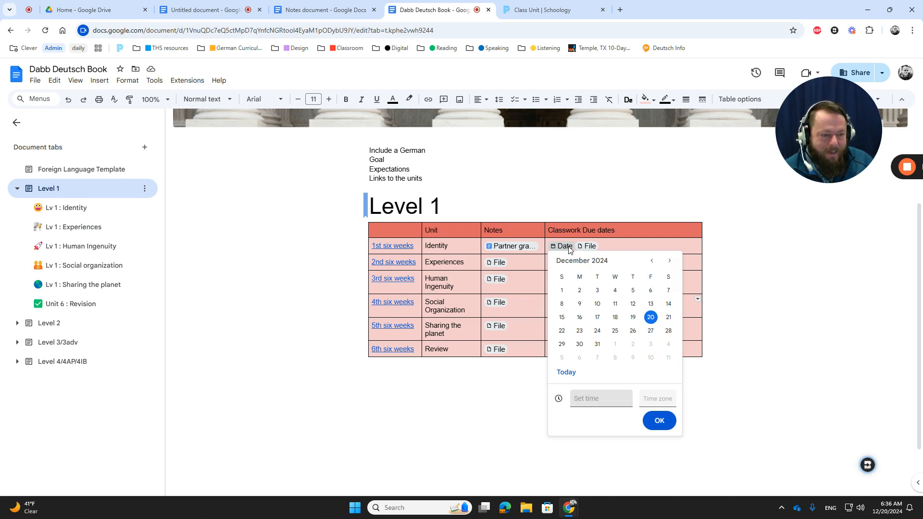
pyautogui.click(583, 248)
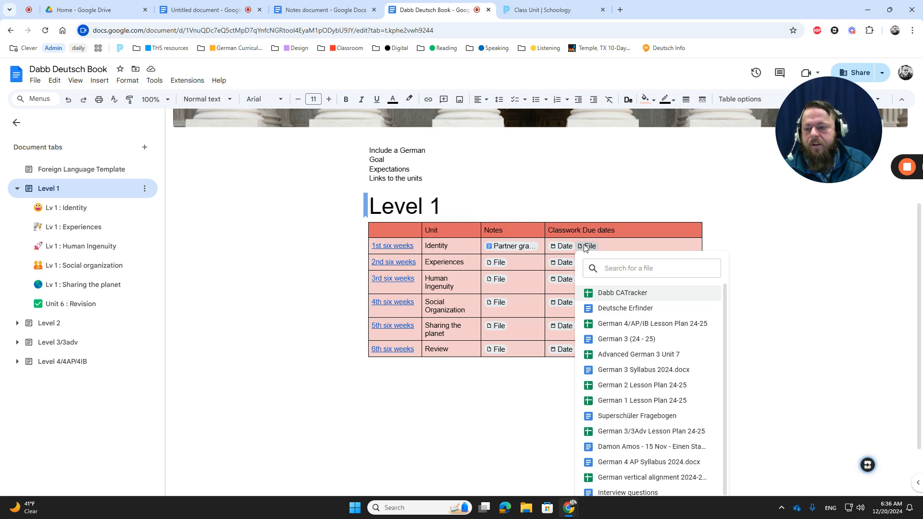
pyautogui.press('Escape')
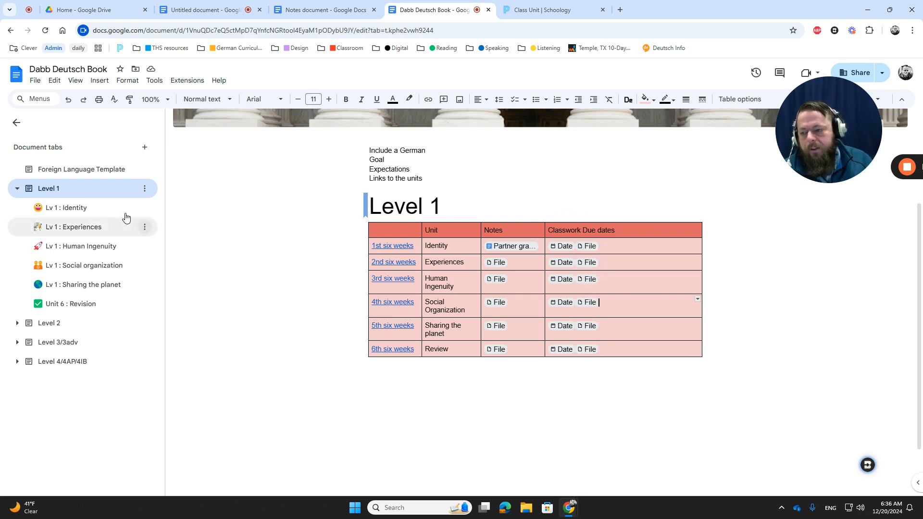
# Open the Lv 1 : Identity subtab and look through its goal sections, returning to the unit title
pyautogui.click(78, 217)
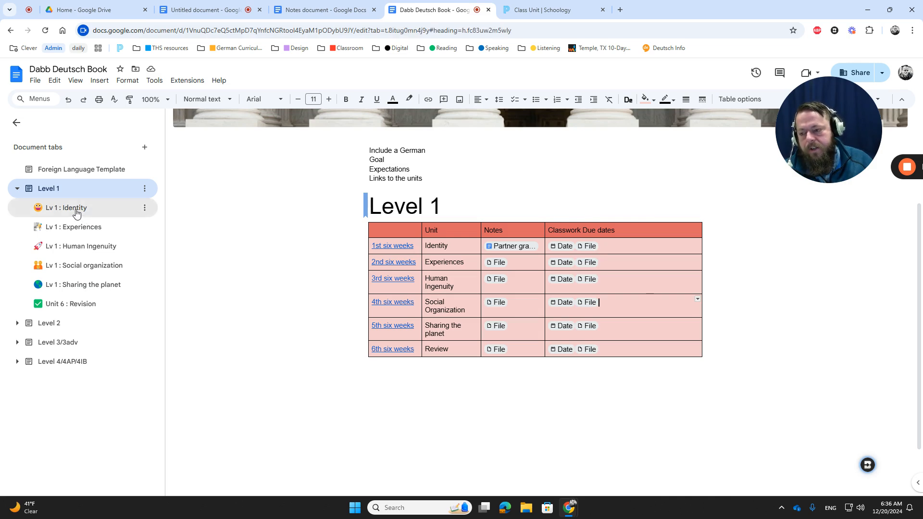
pyautogui.scroll(20, 205, 271)
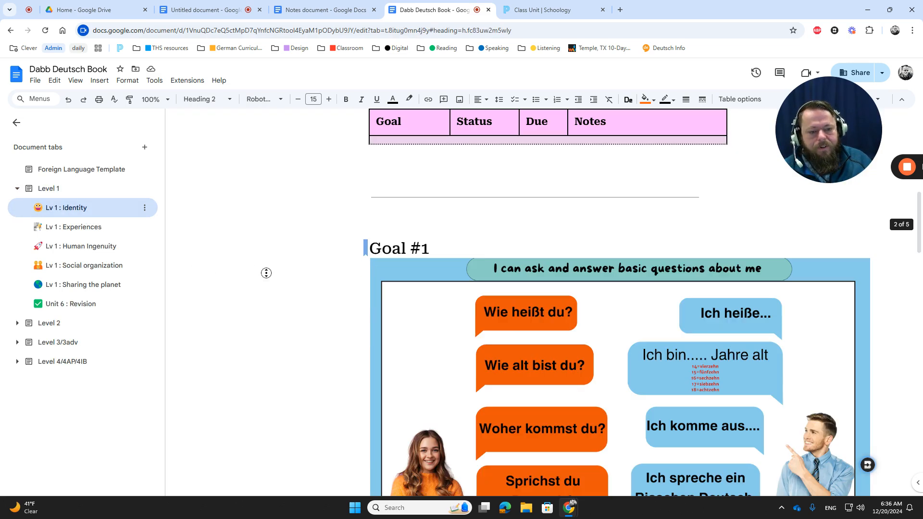
pyautogui.scroll(-8, 326, 258)
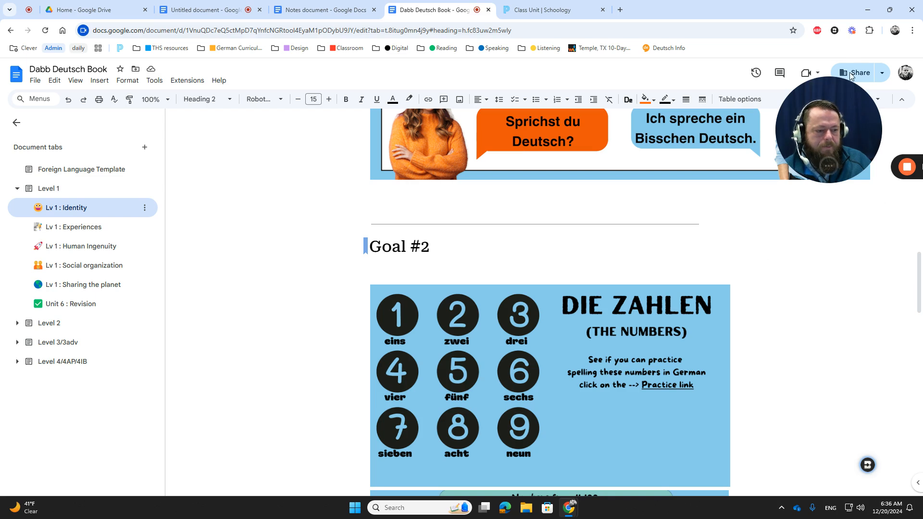
pyautogui.scroll(15, 388, 241)
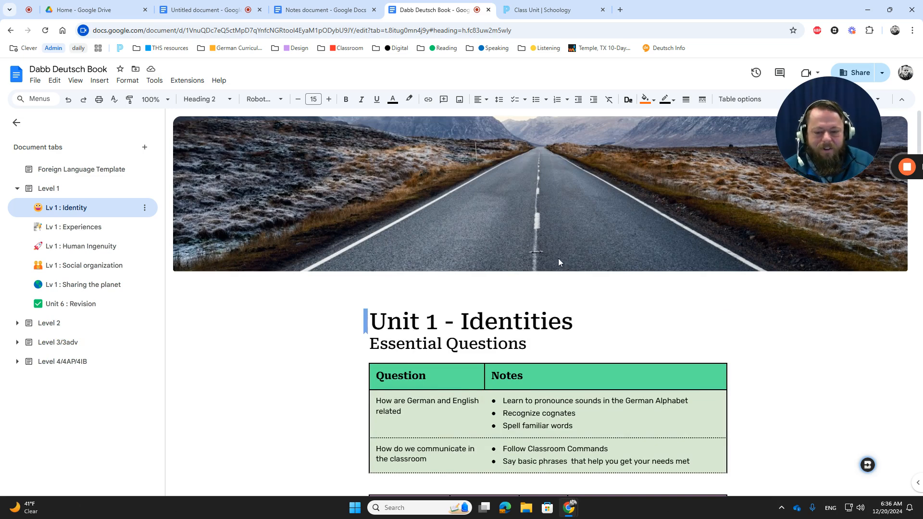
# Highlight the Essential Questions heading and the question and notes table beneath it
pyautogui.scroll(-3, 378, 201)
pyautogui.moveTo(378, 201); pyautogui.dragTo(533, 204)
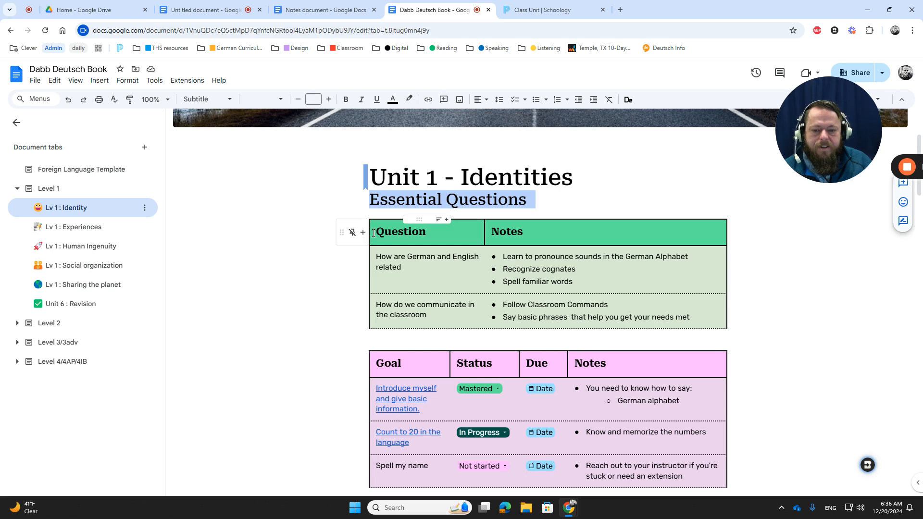
pyautogui.moveTo(372, 232); pyautogui.dragTo(579, 307)
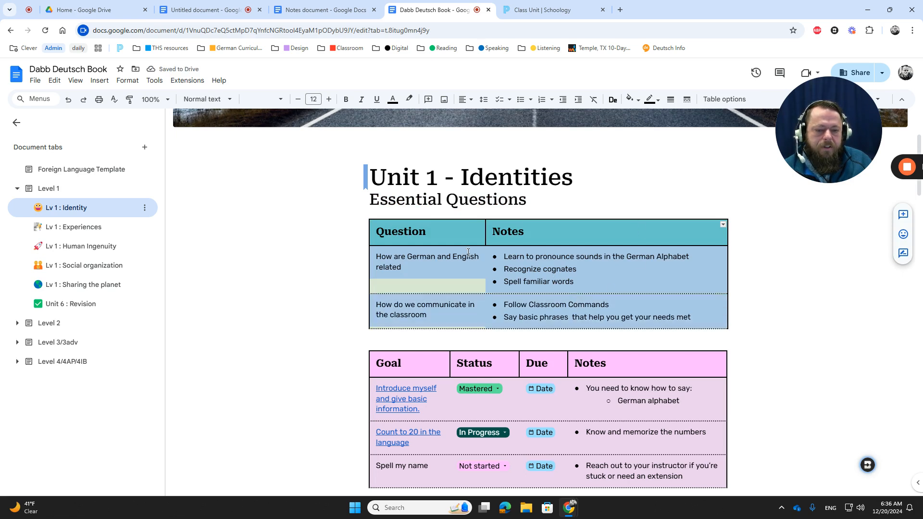
# Check the bookmark link on the introduce-myself goal and follow the count-to-20 goal's bookmark to Goal #2
pyautogui.scroll(-2, 529, 345)
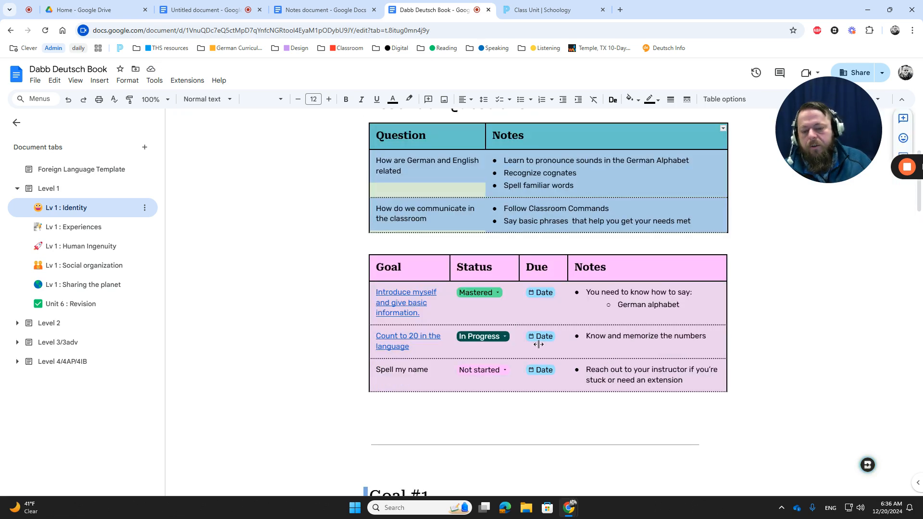
pyautogui.click(392, 304)
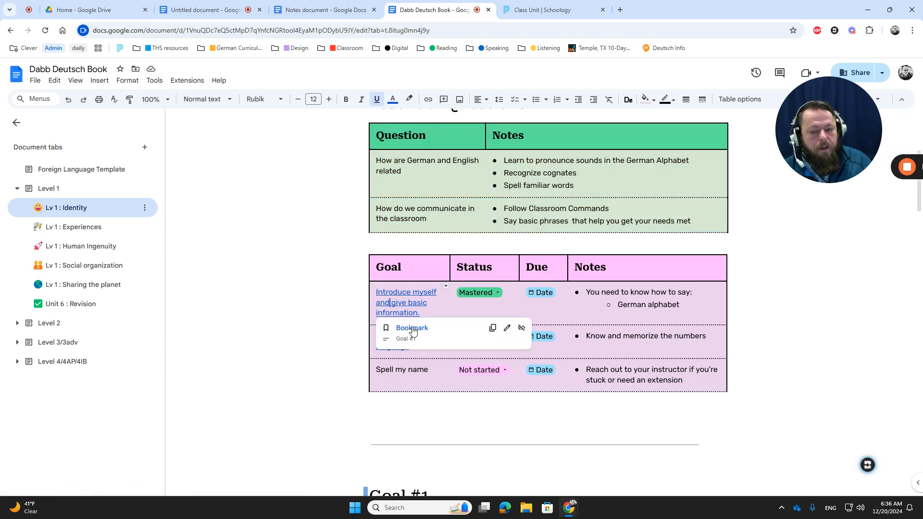
pyautogui.click(423, 372)
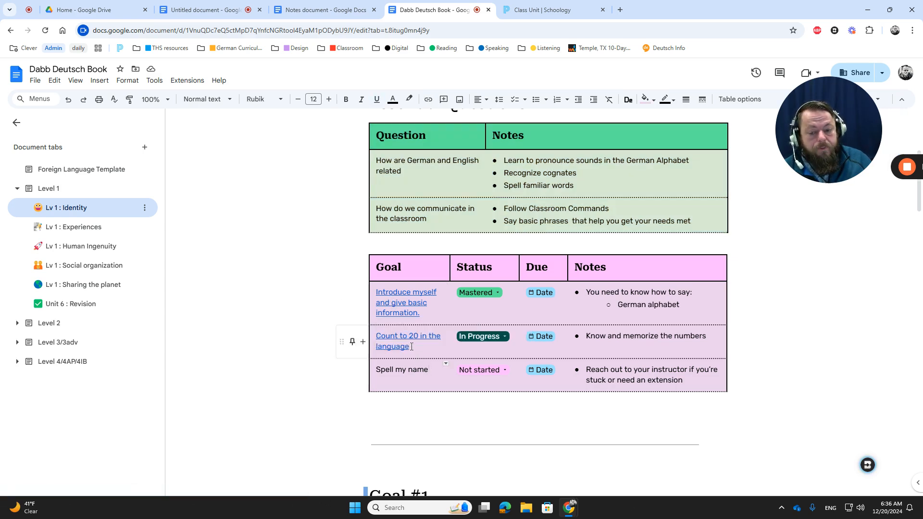
pyautogui.click(395, 346)
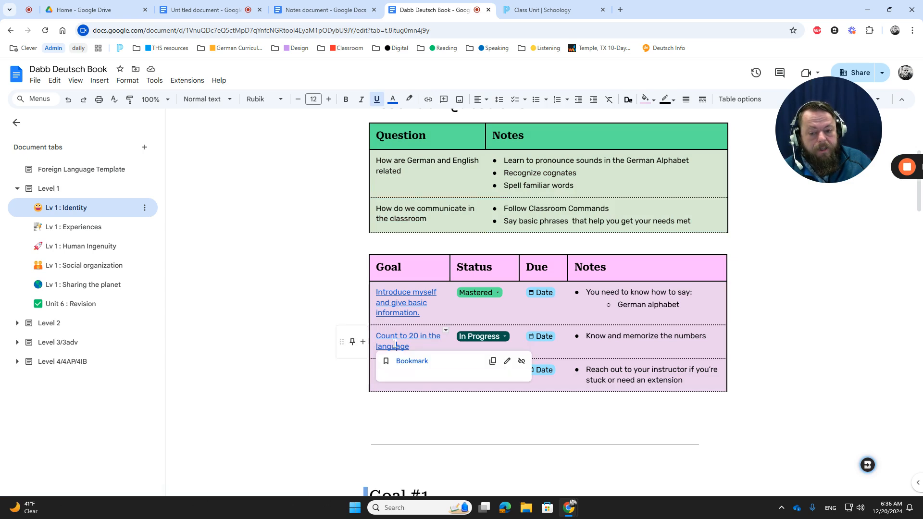
pyautogui.click(407, 366)
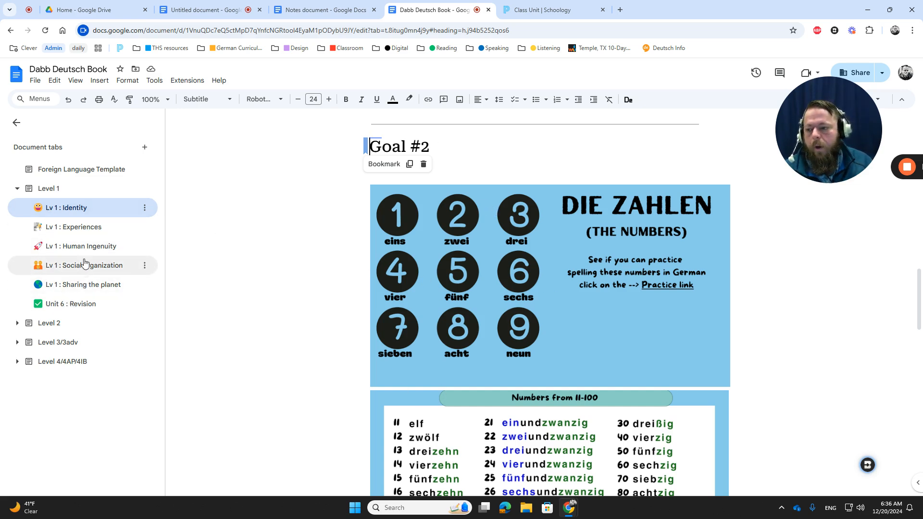
# View the Lv 1 : Experiences, Lv 1 : Human Ingenuity and Level 2 tabs in turn
pyautogui.click(101, 233)
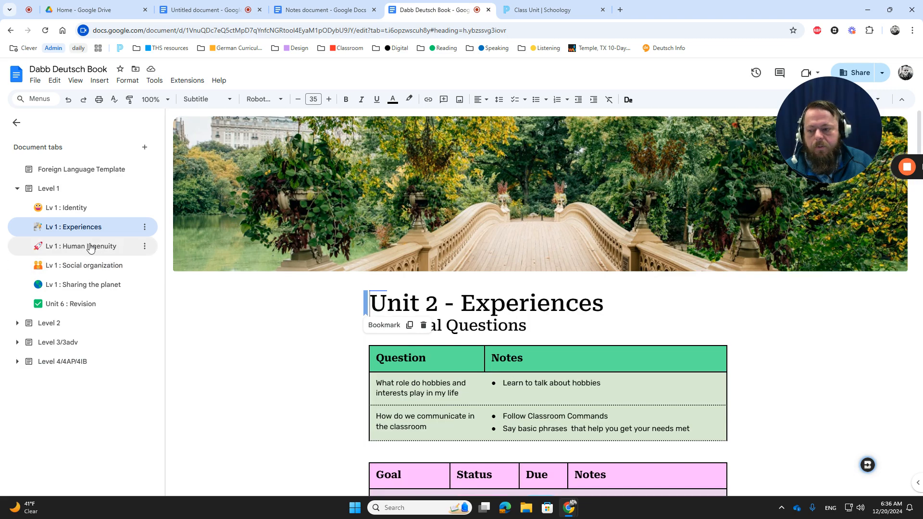
pyautogui.click(90, 247)
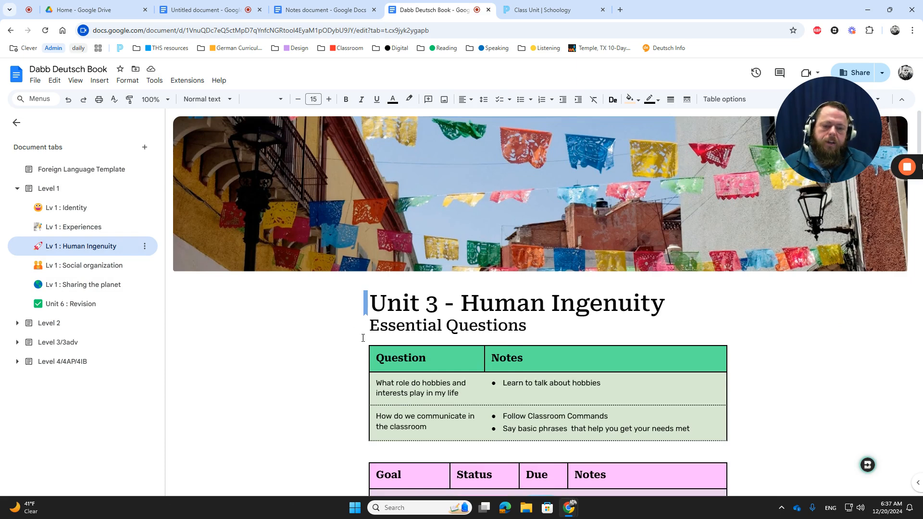
pyautogui.click(56, 324)
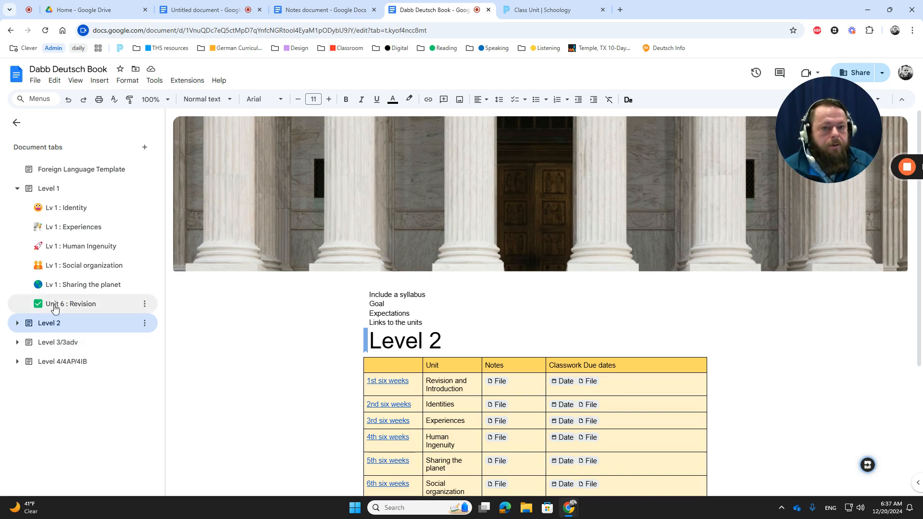
# Switch to the Class Unit page in Schoology and show the Foreign Language Template tab in the embedded document
pyautogui.click(548, 11)
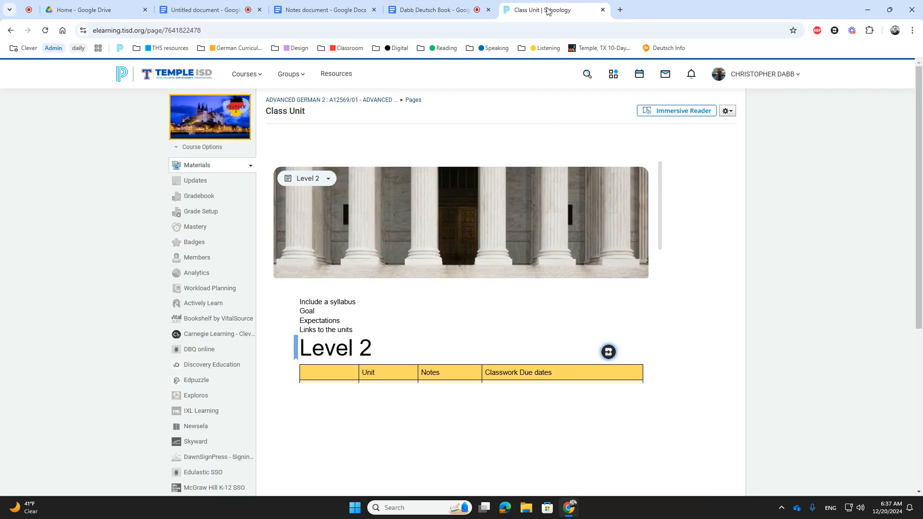
pyautogui.click(315, 182)
pyautogui.scroll(3, 348, 240)
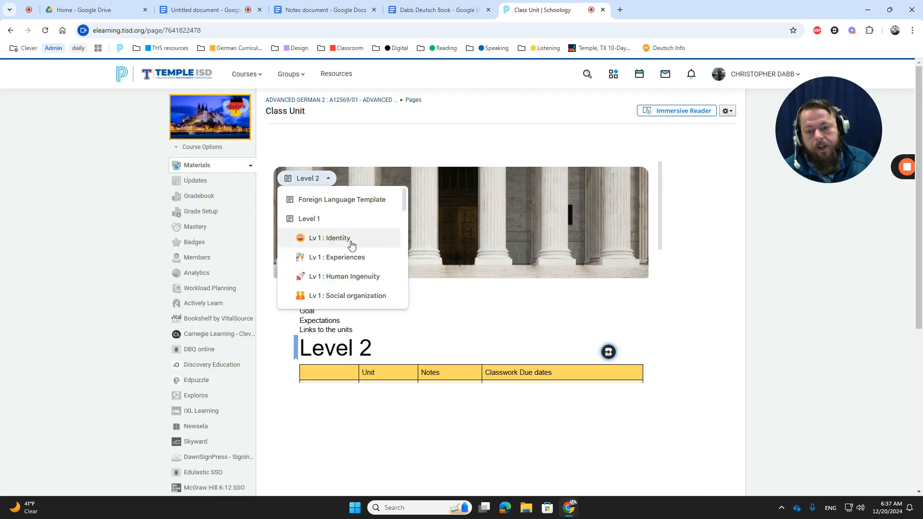
pyautogui.click(353, 200)
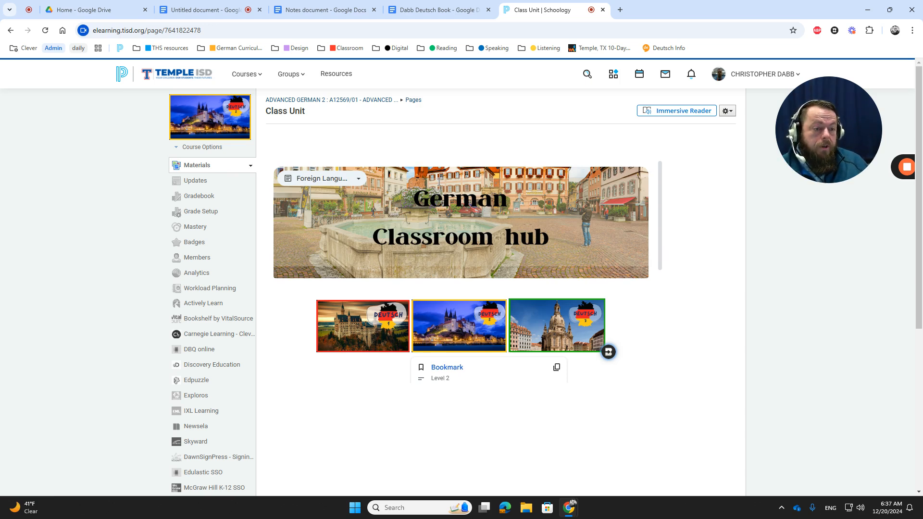
# Browse the embedded document's tab list through the Level 2 units and open the Lv 3 : Revision subtab
pyautogui.click(315, 182)
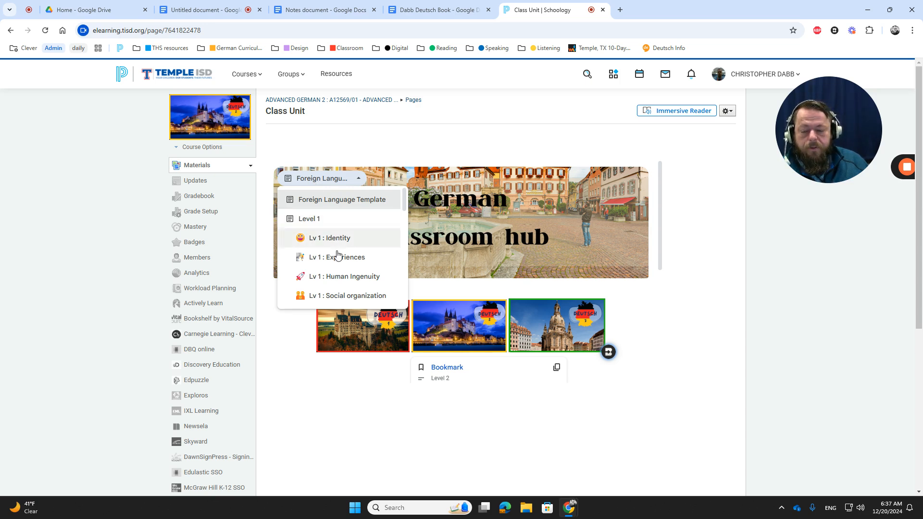
pyautogui.scroll(-2, 336, 245)
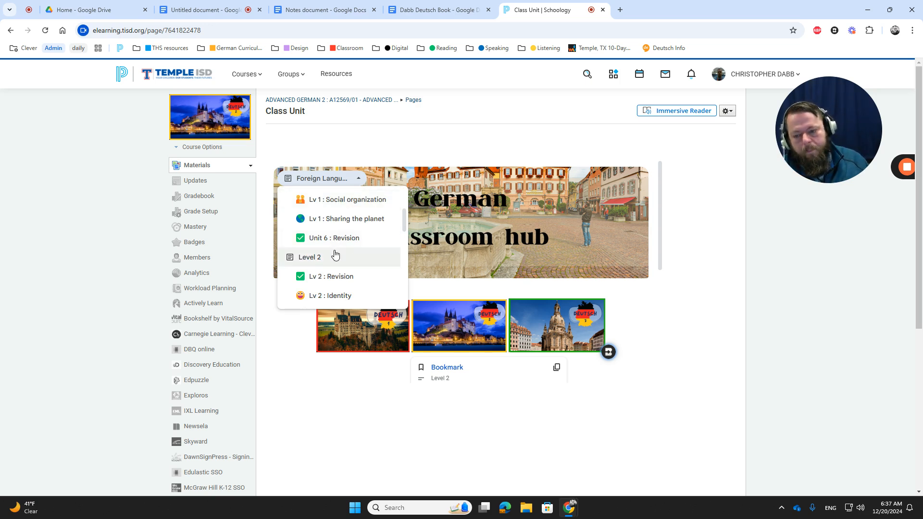
pyautogui.scroll(-2, 335, 255)
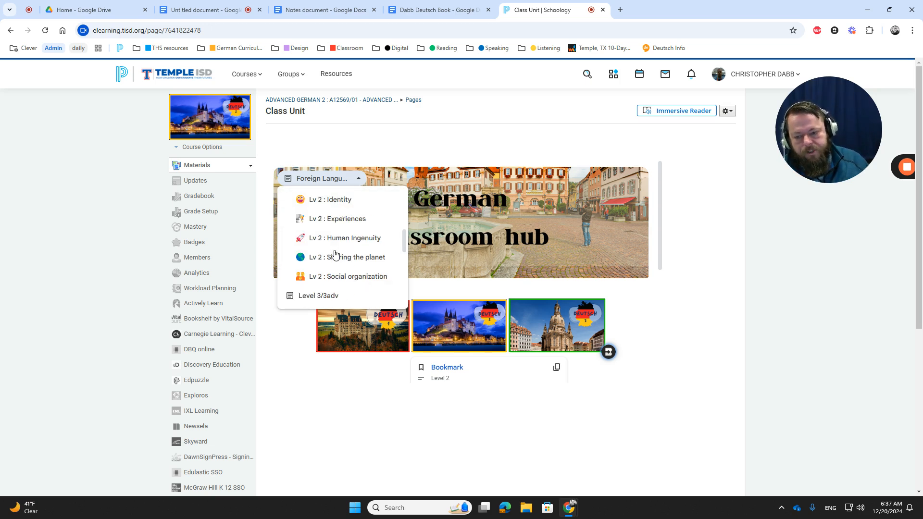
pyautogui.scroll(-2, 328, 221)
pyautogui.click(329, 219)
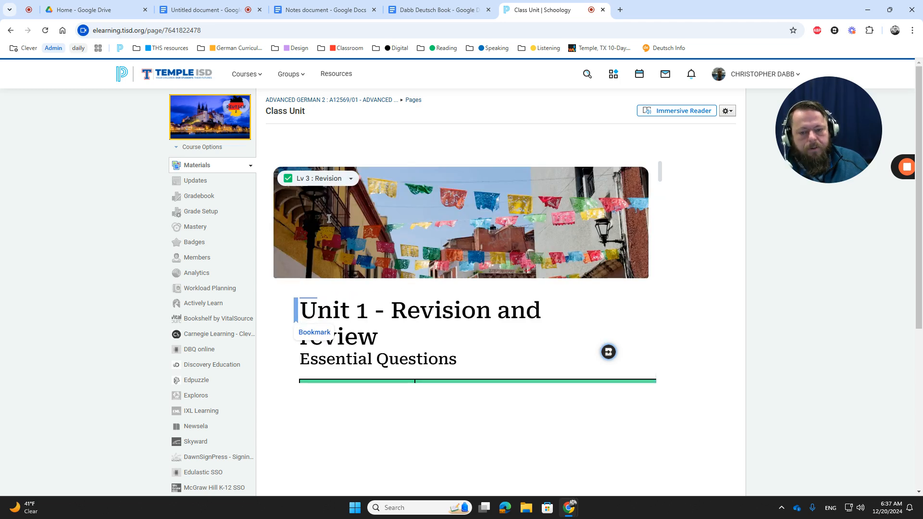
# Follow the count-to-20 goal's bookmark to Goal #2 in the embedded Lv 3 : Revision subtab
pyautogui.scroll(-2, 449, 254)
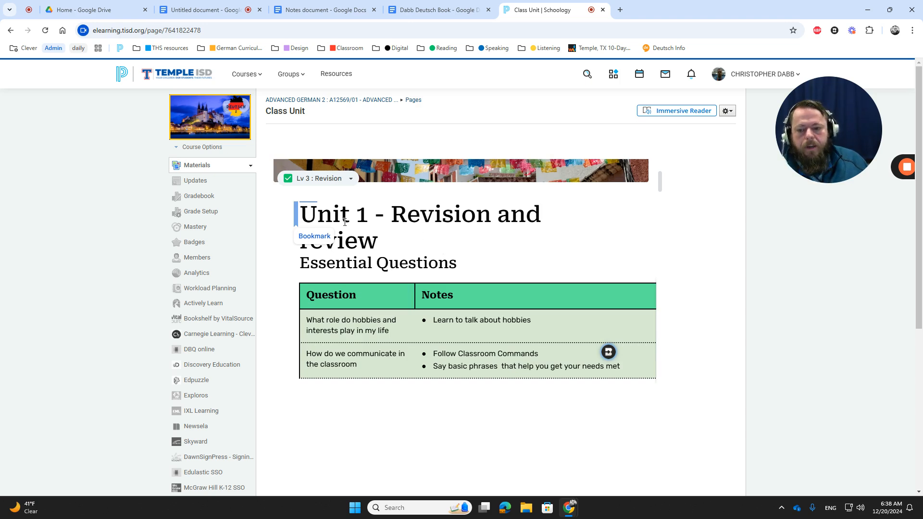
pyautogui.scroll(-2, 416, 240)
pyautogui.scroll(-1, 416, 240)
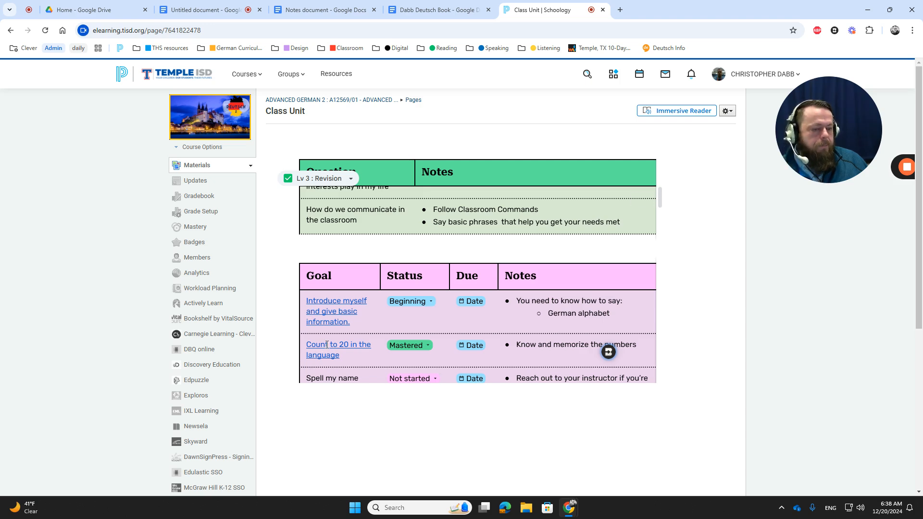
pyautogui.moveTo(329, 346)
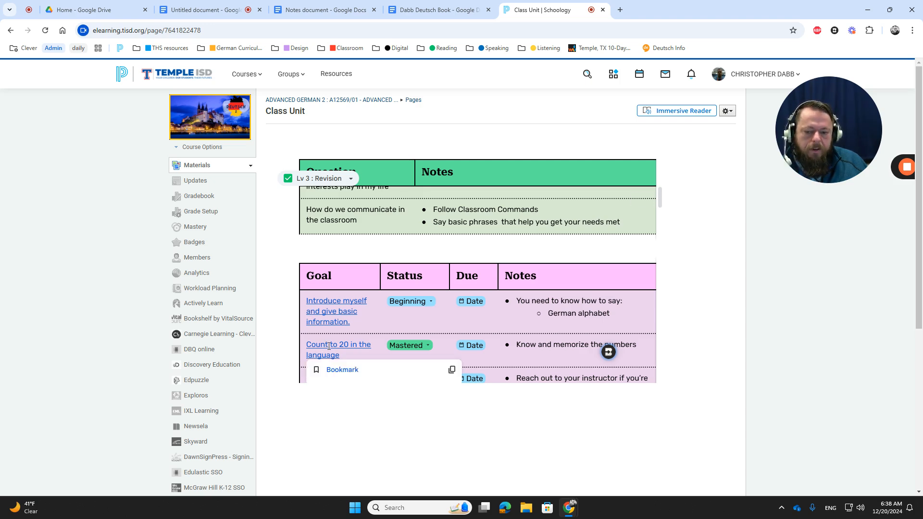
pyautogui.click(342, 371)
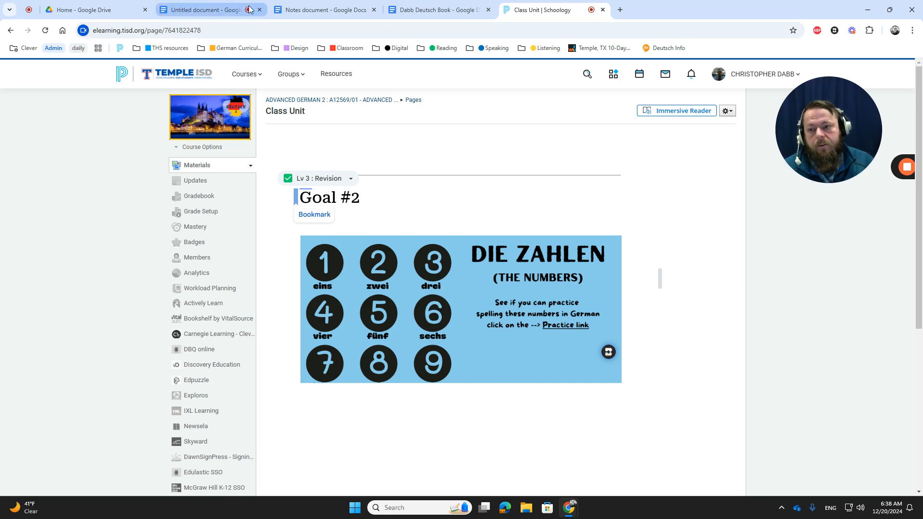
# Switch to the untitled Google Docs document and rename its Tab 1 as German 1
pyautogui.click(212, 10)
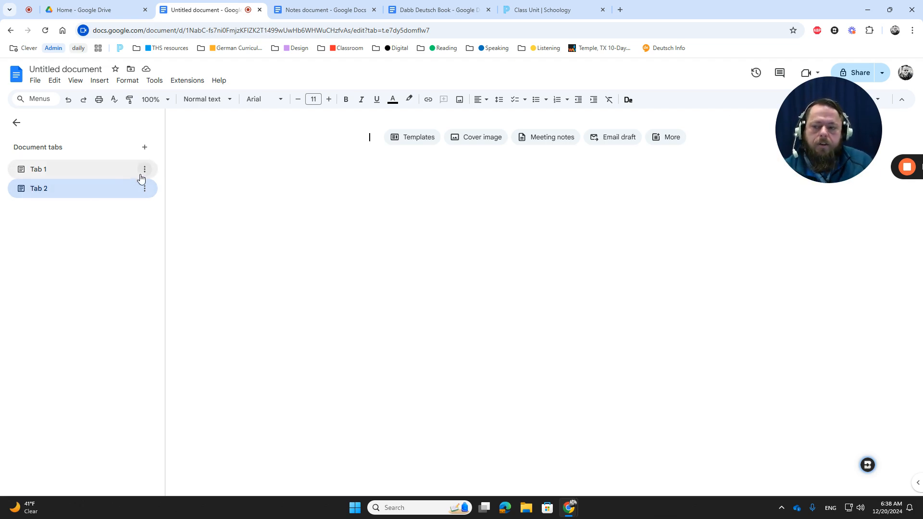
pyautogui.click(144, 170)
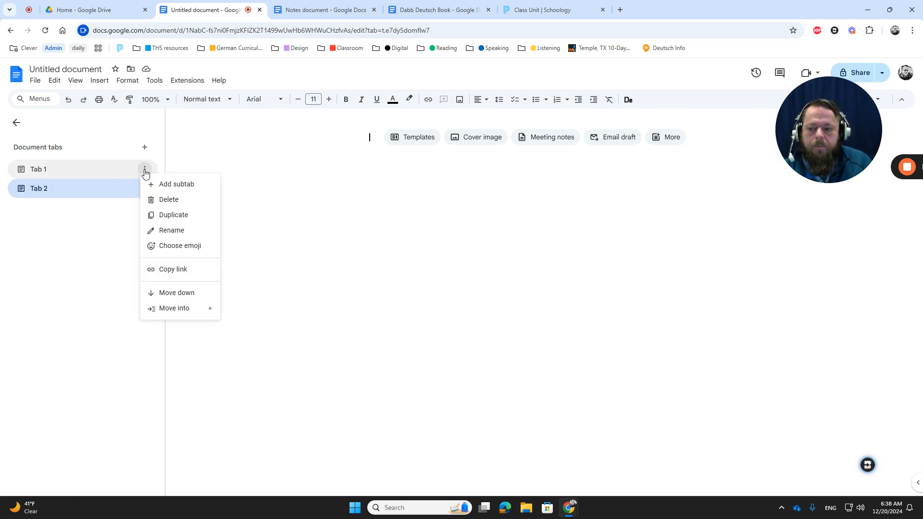
pyautogui.click(162, 231)
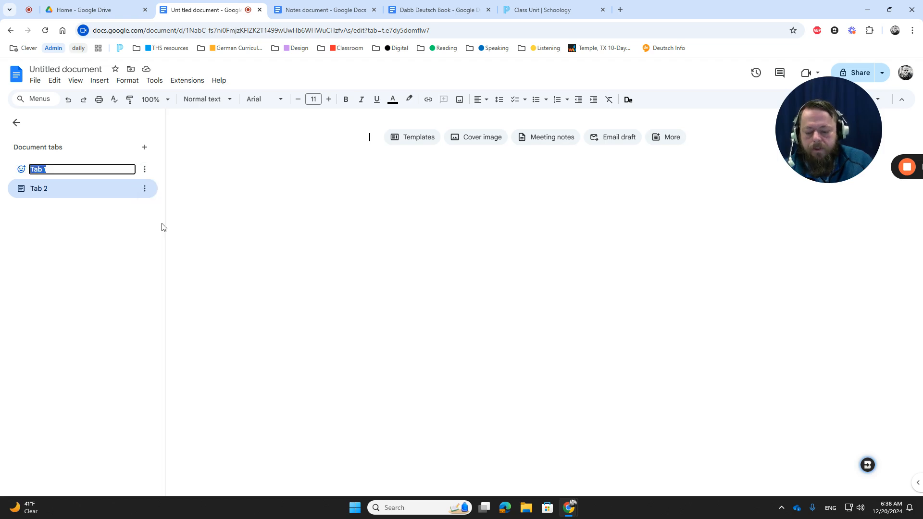
pyautogui.write('German ')
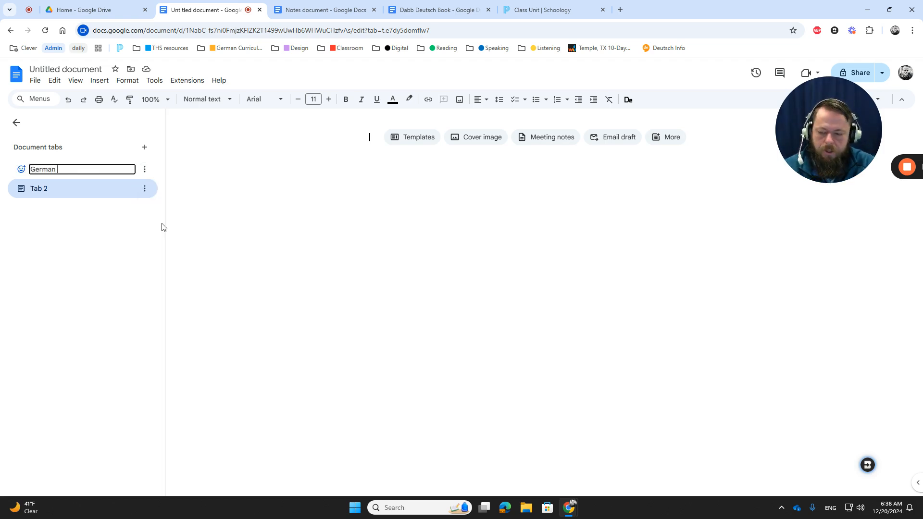
pyautogui.write('1')
pyautogui.press('Return')
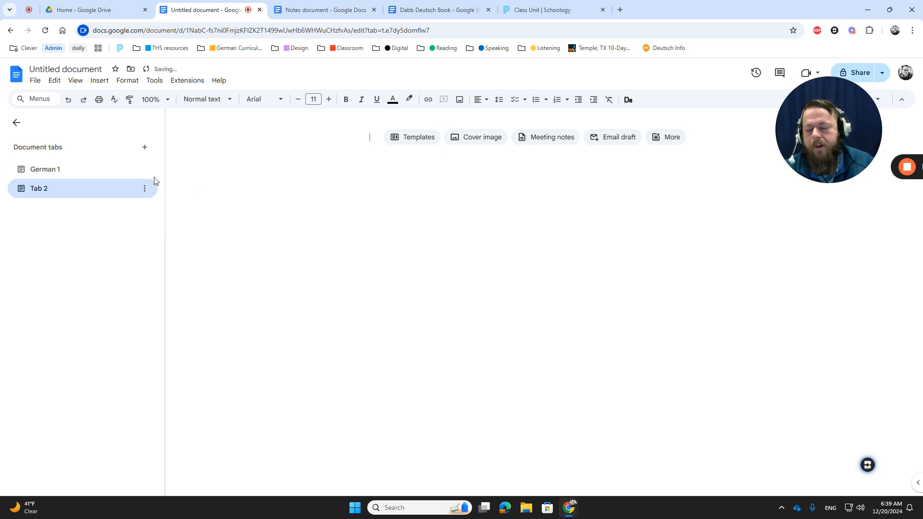
# Rename Tab 2 as Unit 1 and give it a smiley emoji
pyautogui.click(145, 191)
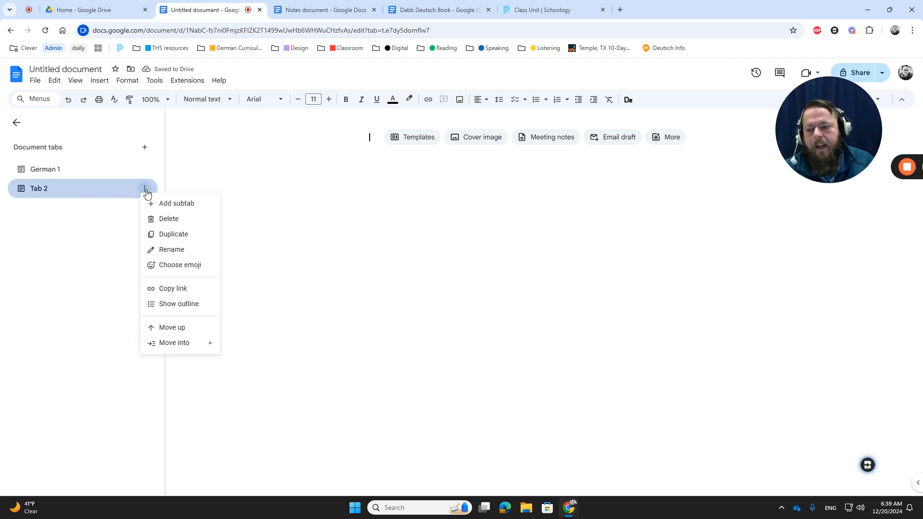
pyautogui.click(159, 249)
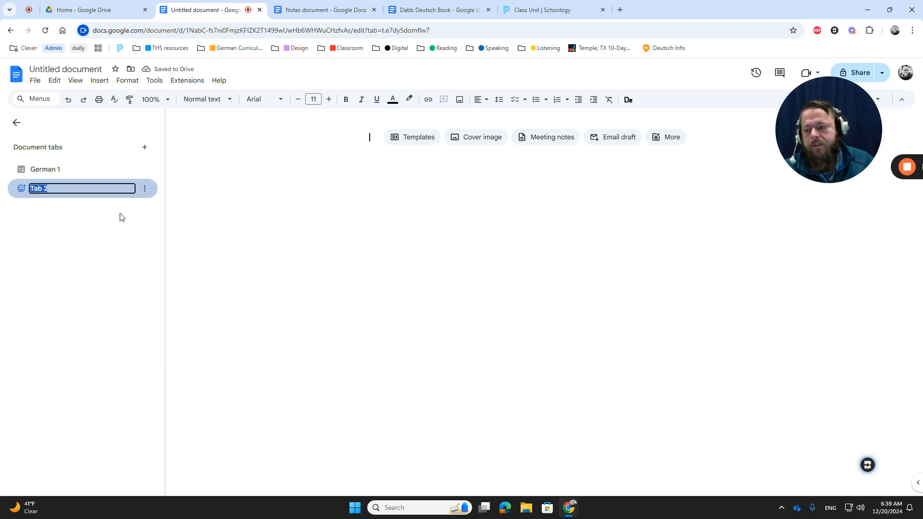
pyautogui.write('Unit 1')
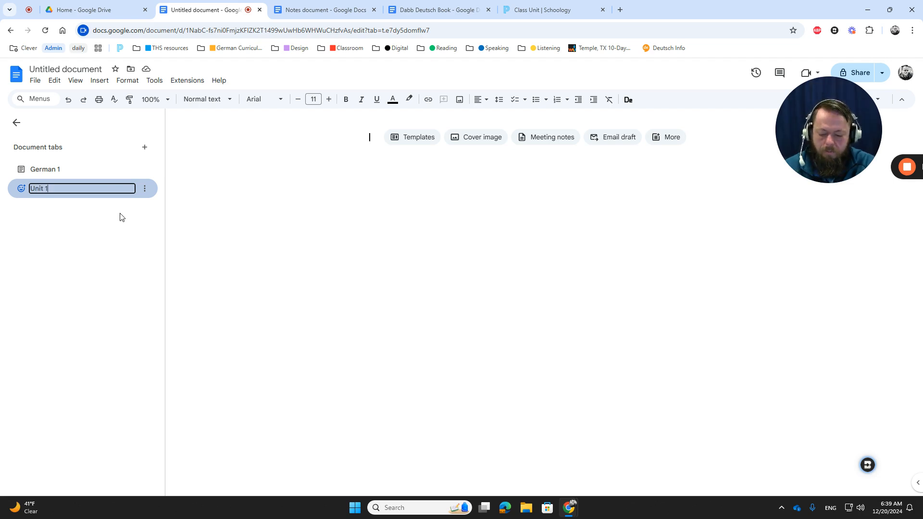
pyautogui.press('Return')
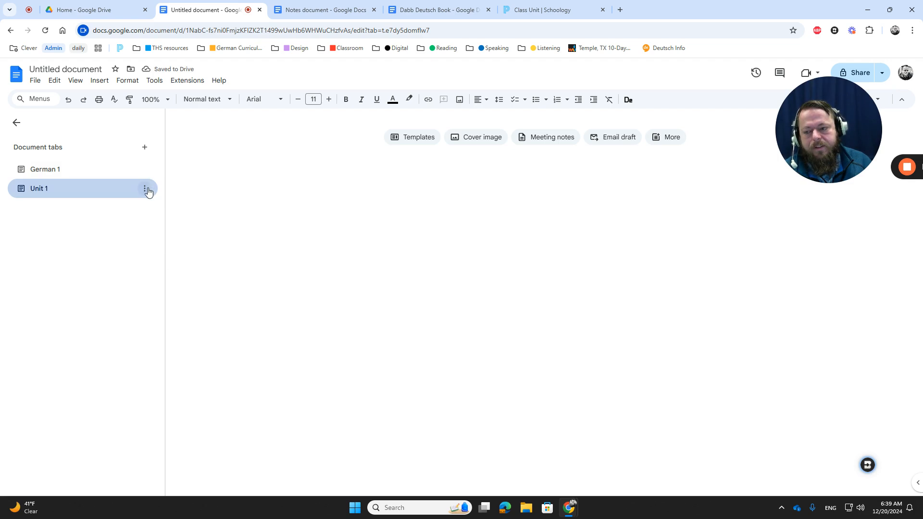
pyautogui.click(144, 188)
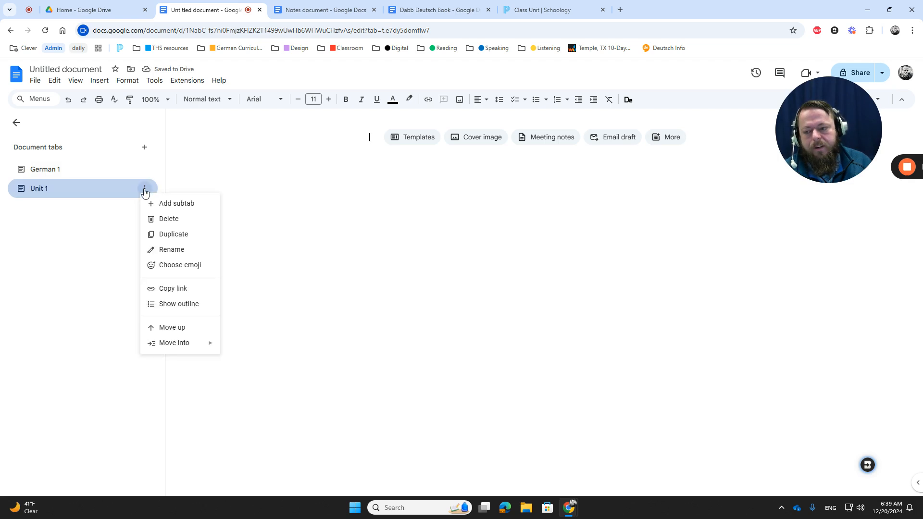
pyautogui.click(178, 266)
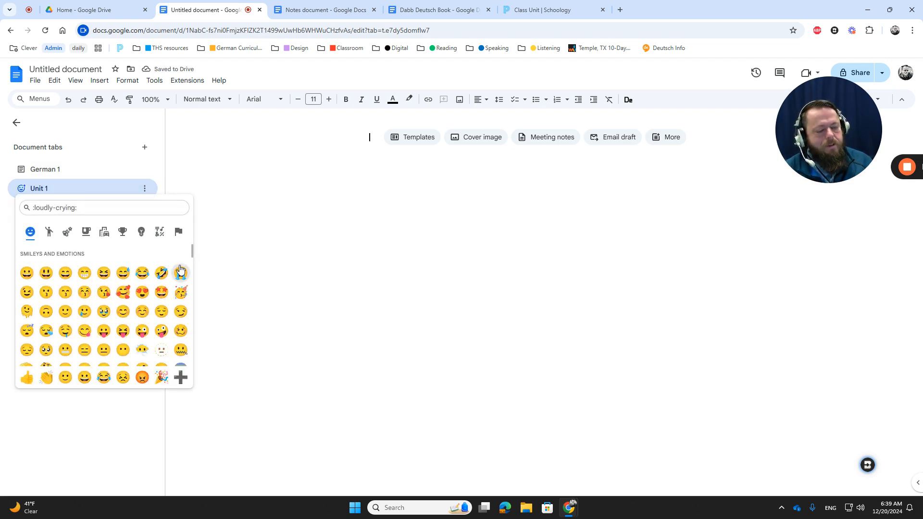
pyautogui.click(65, 274)
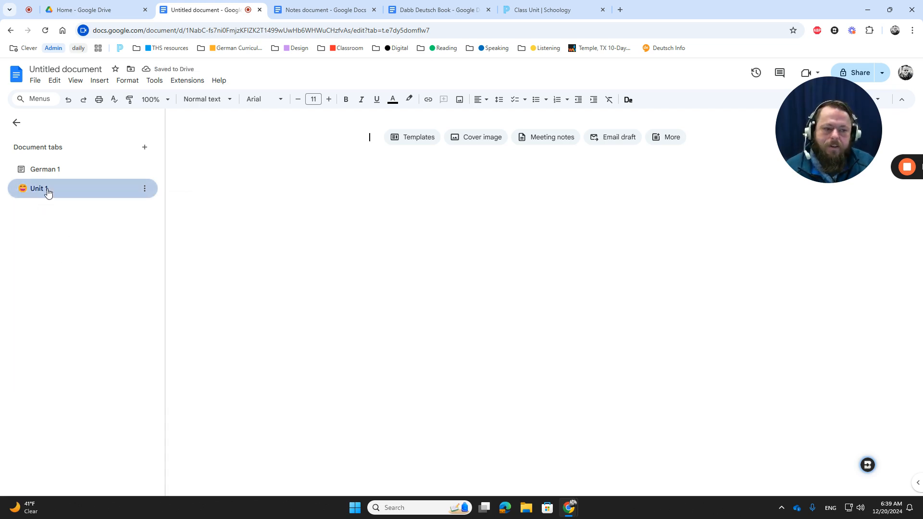
# Nest the Unit 1 tab under German 1 and add another subtab to German 1
pyautogui.moveTo(47, 183); pyautogui.dragTo(47, 173)
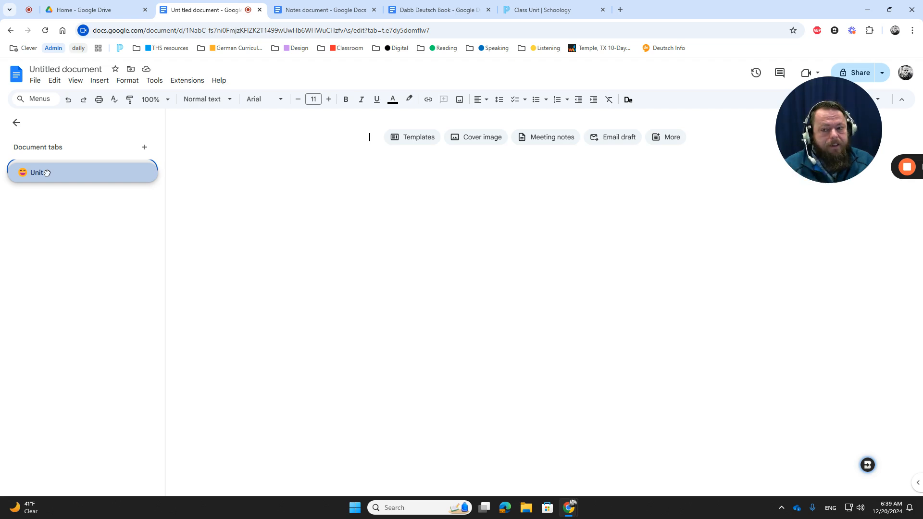
pyautogui.moveTo(47, 173); pyautogui.dragTo(48, 174)
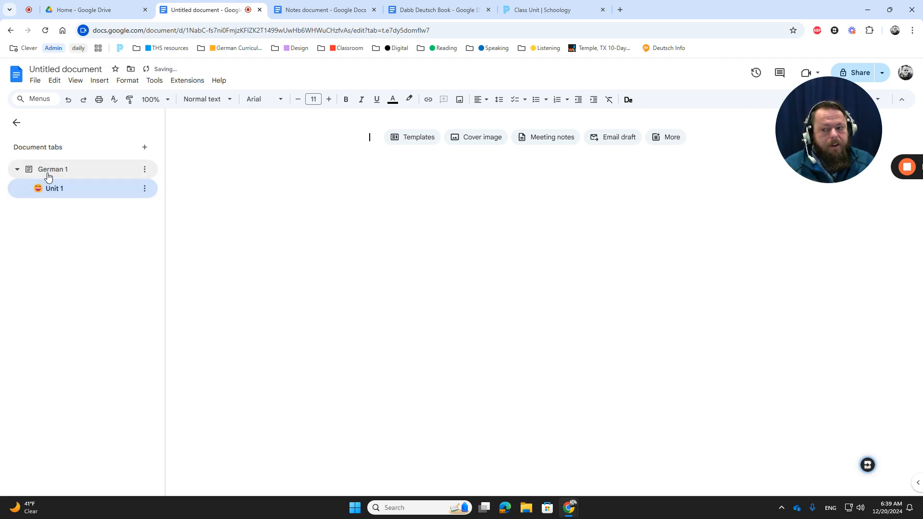
pyautogui.click(16, 170)
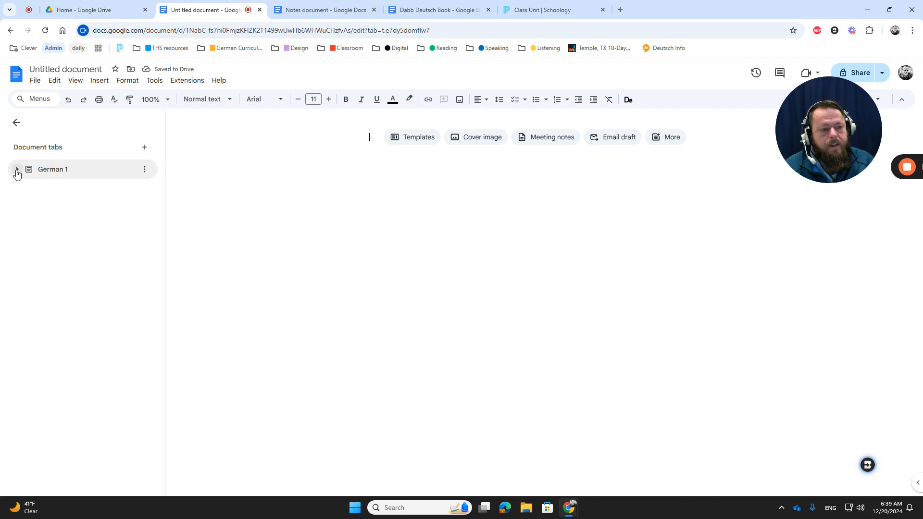
pyautogui.click(17, 170)
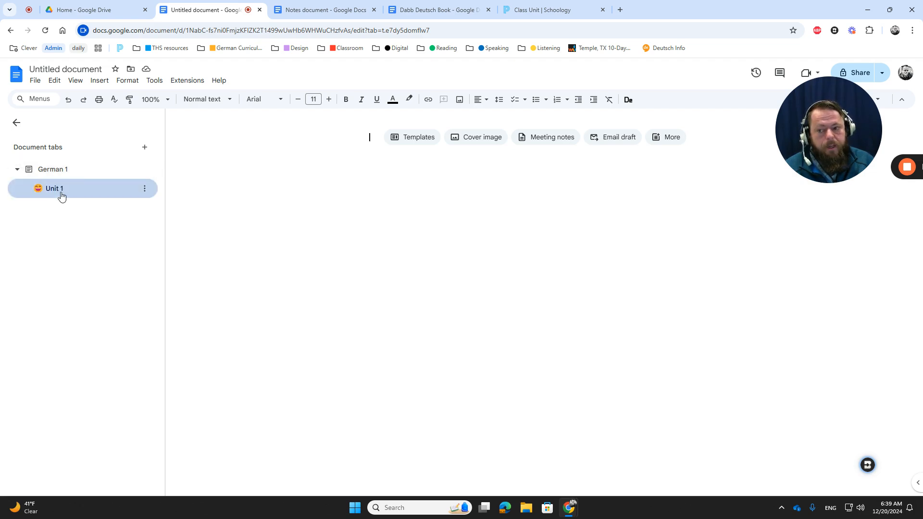
pyautogui.click(144, 169)
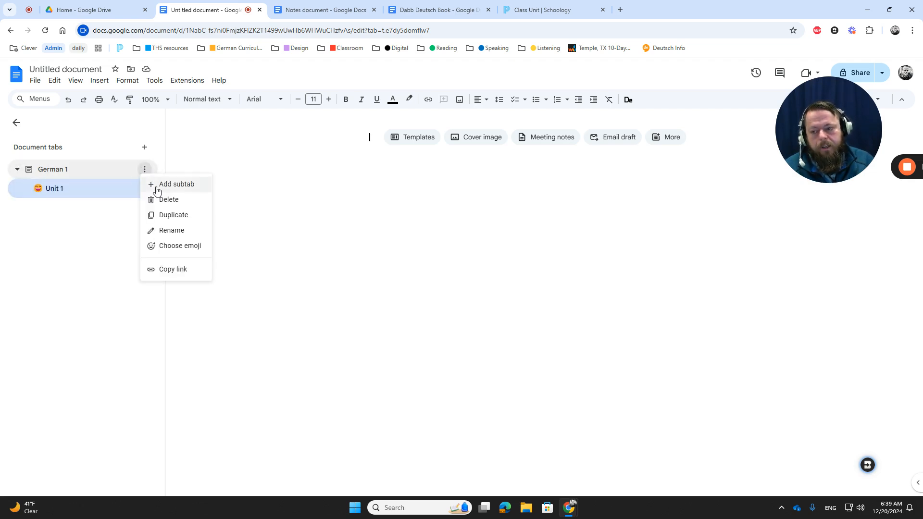
pyautogui.click(157, 192)
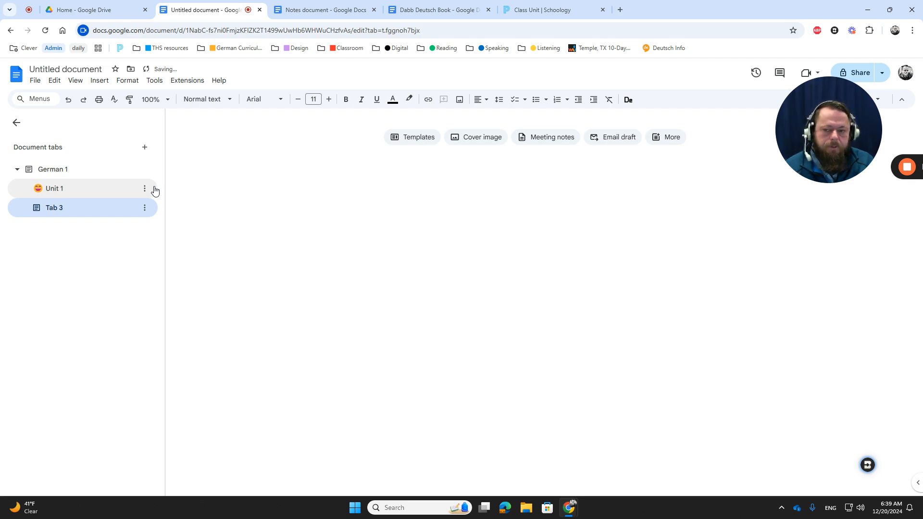
# Add the blue ice stock photo as the cover image of the German 1 tab
pyautogui.click(126, 173)
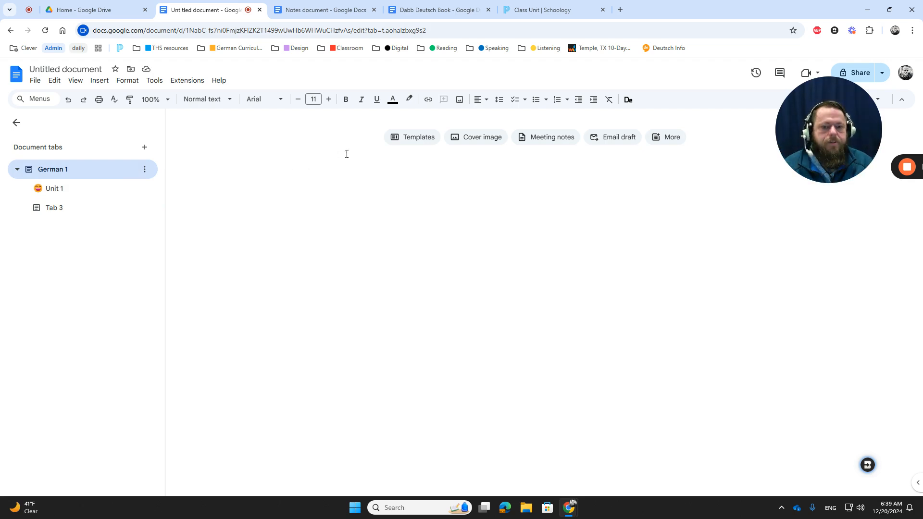
pyautogui.click(470, 140)
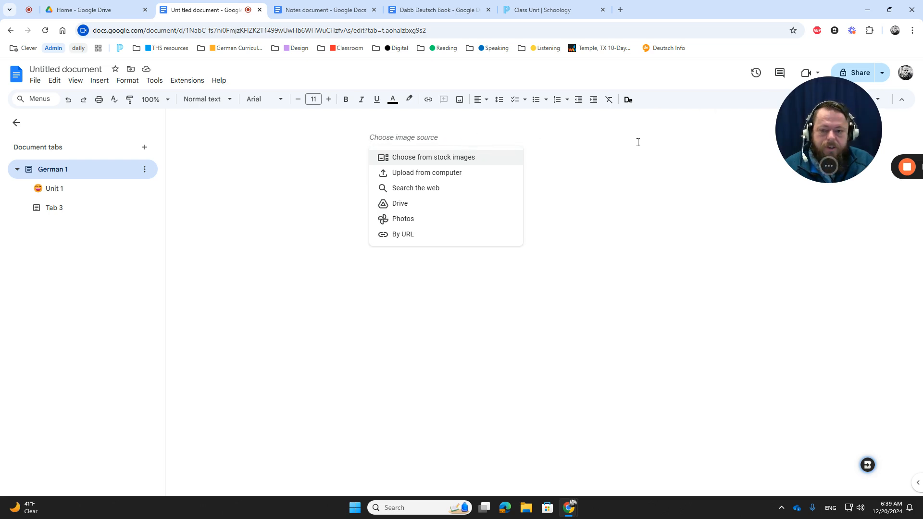
pyautogui.click(478, 154)
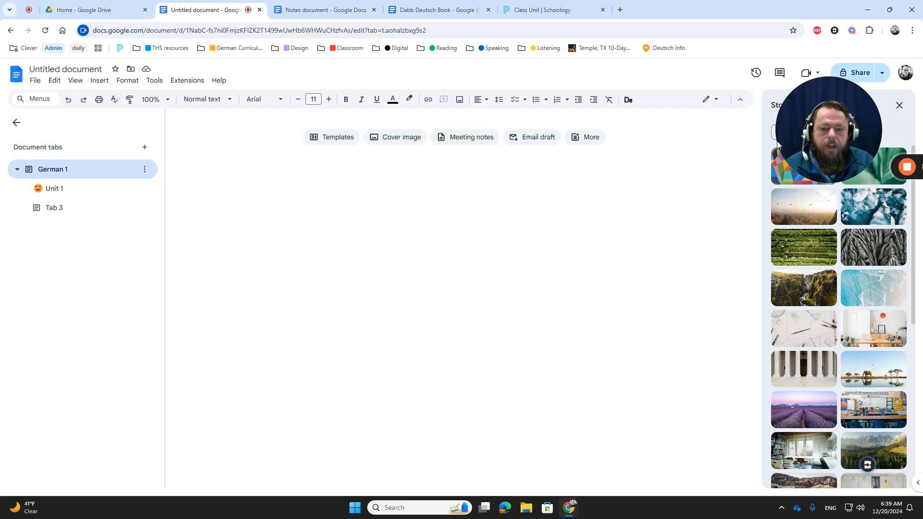
pyautogui.moveTo(826, 123); pyautogui.dragTo(68, 77)
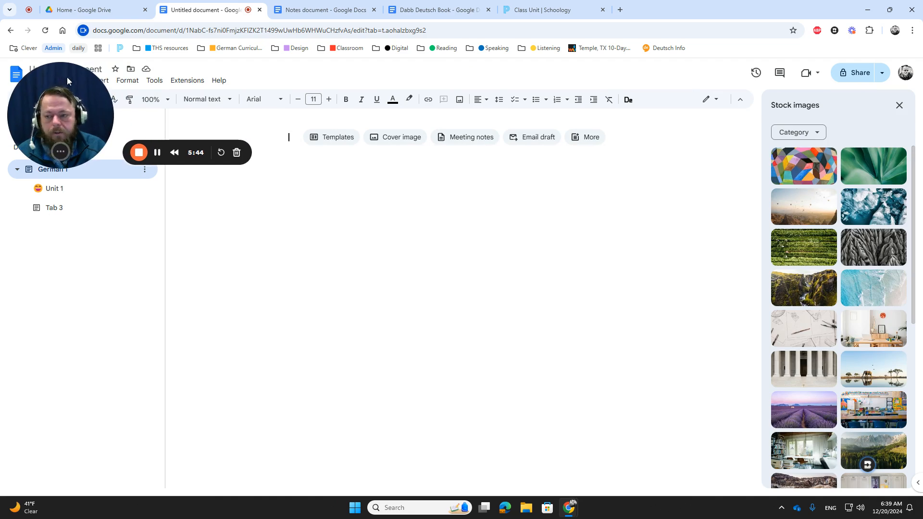
pyautogui.click(878, 213)
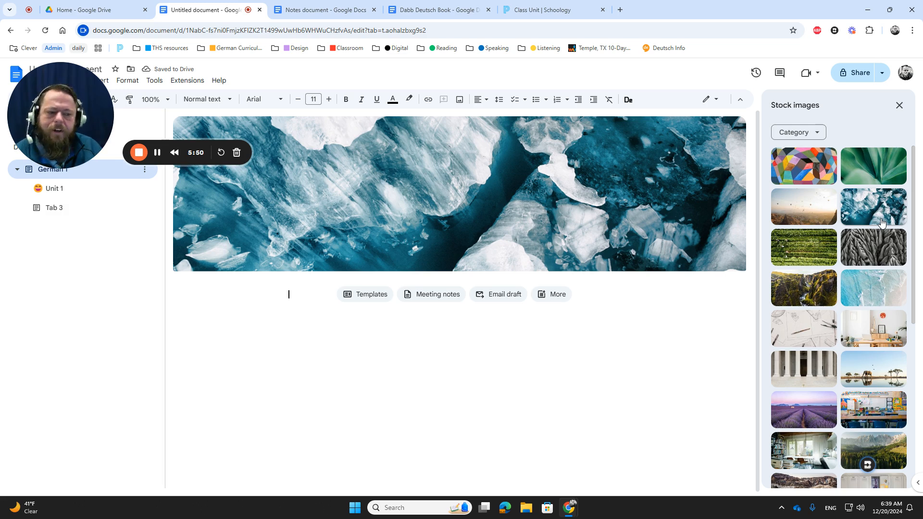
pyautogui.click(899, 105)
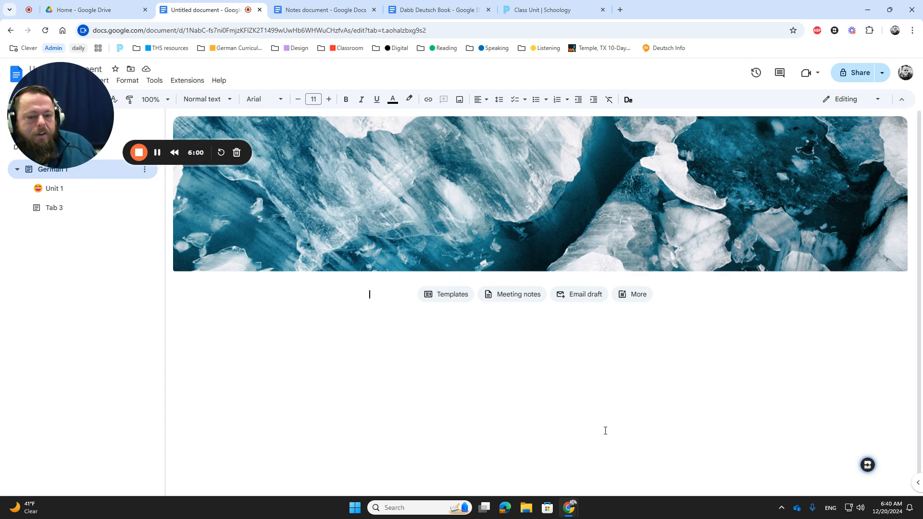
# Preview the Communication and Meetings building blocks and try to insert Meeting notes in the German 1 tab
pyautogui.click(640, 296)
pyautogui.moveTo(796, 177)
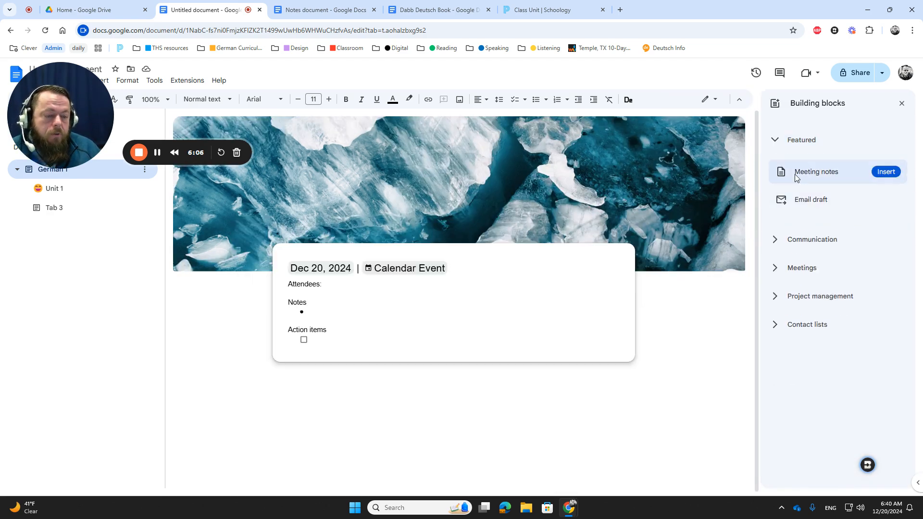
pyautogui.click(777, 242)
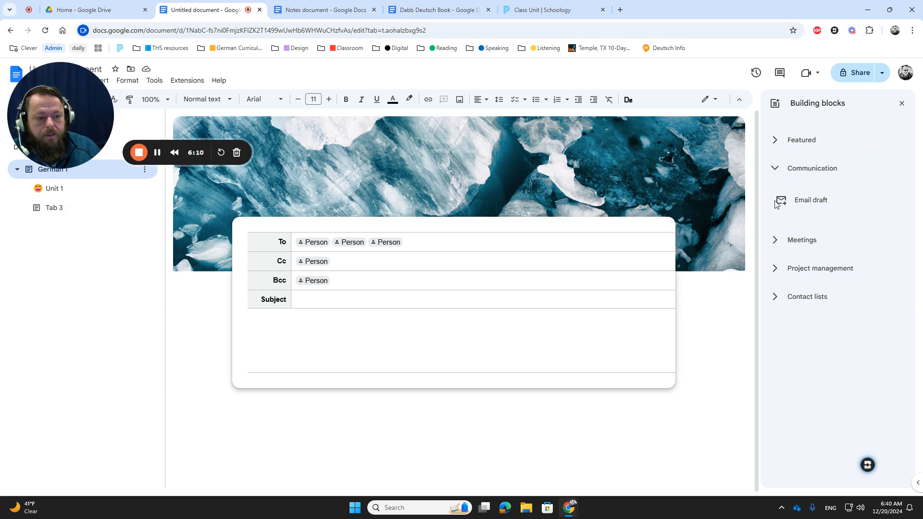
pyautogui.moveTo(781, 199)
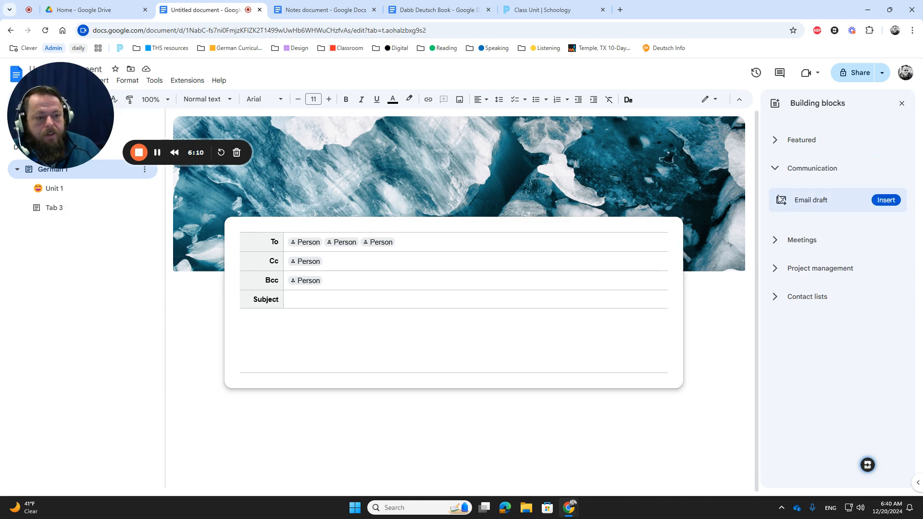
pyautogui.click(775, 245)
pyautogui.moveTo(799, 235)
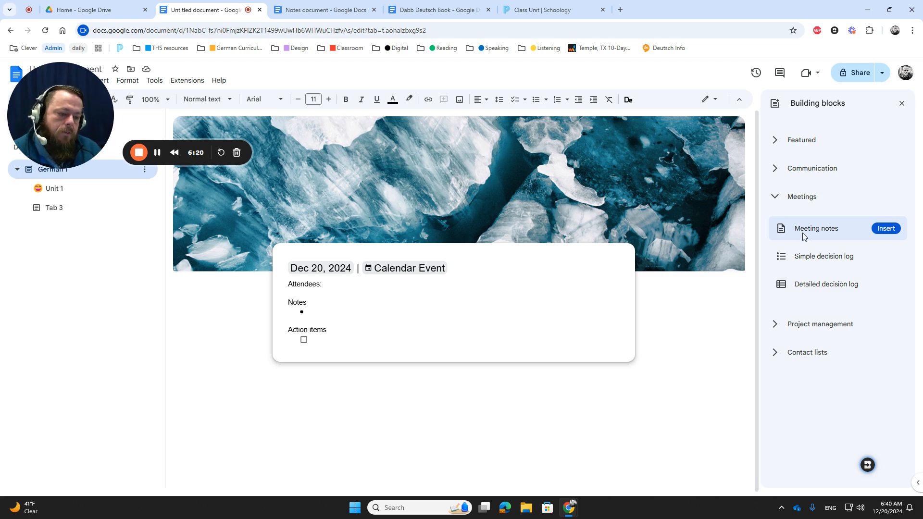
pyautogui.click(887, 230)
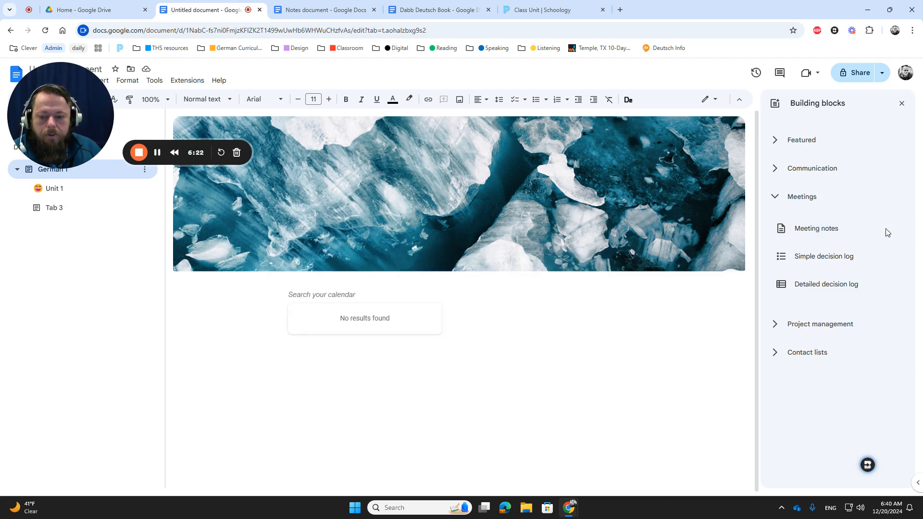
# Insert the Detailed decision log building block below the cover image
pyautogui.moveTo(782, 259)
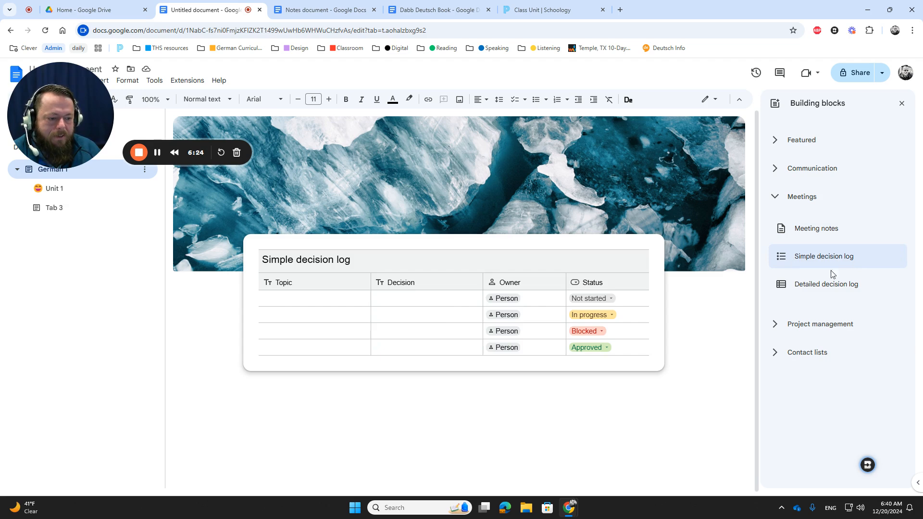
pyautogui.moveTo(785, 286)
pyautogui.click(885, 284)
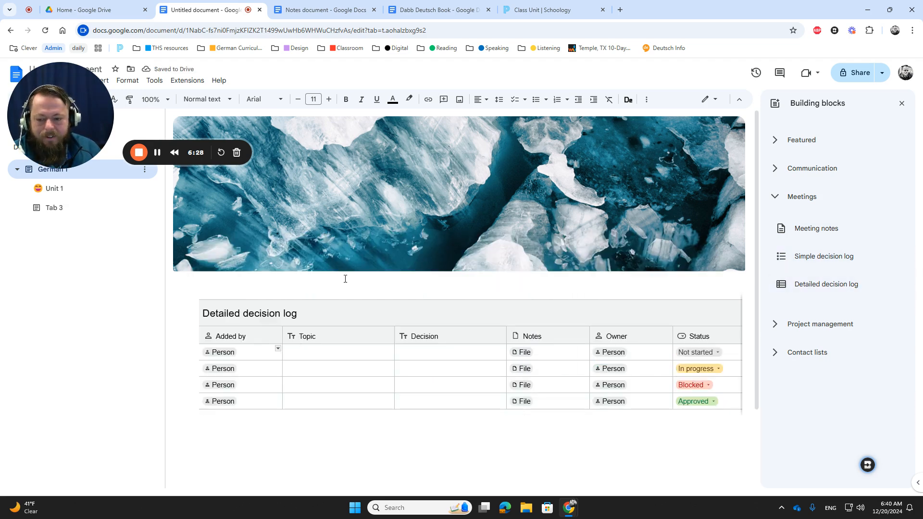
# Clear the Person placeholders from all four rows of the Added by column in the Detailed decision log
pyautogui.scroll(-2, 455, 235)
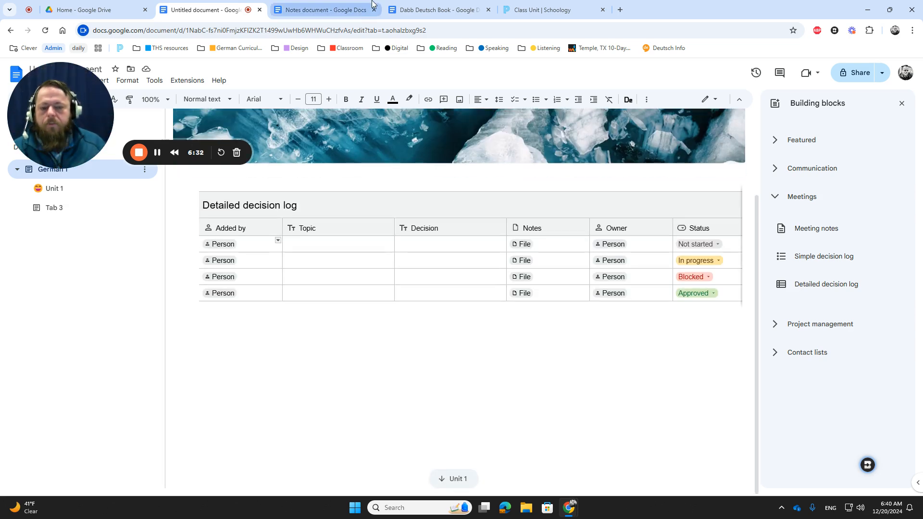
pyautogui.doubleClick(313, 227)
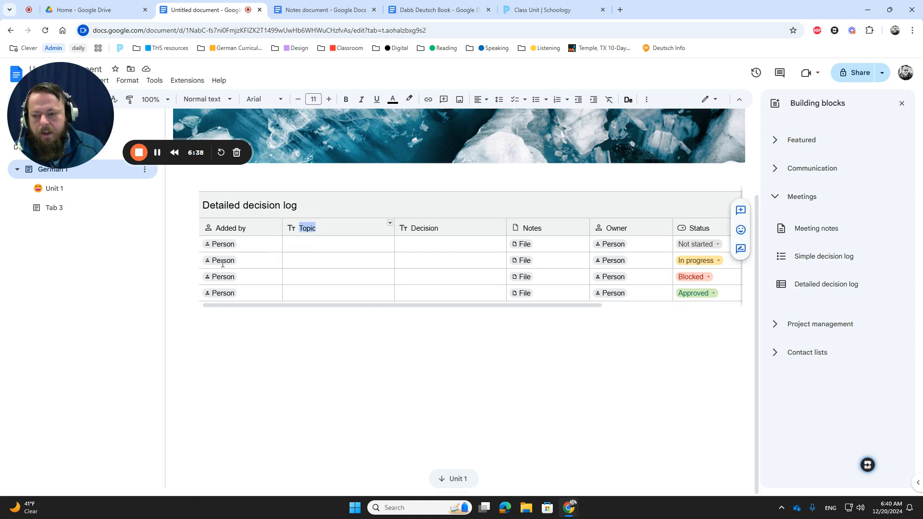
pyautogui.moveTo(257, 293); pyautogui.dragTo(203, 246)
pyautogui.press('Delete')
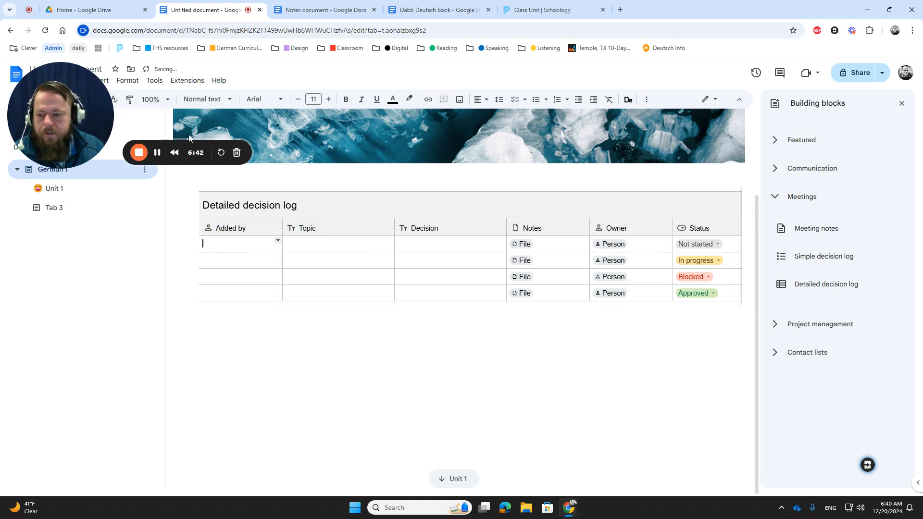
pyautogui.doubleClick(248, 227)
pyautogui.moveTo(242, 226); pyautogui.dragTo(212, 227)
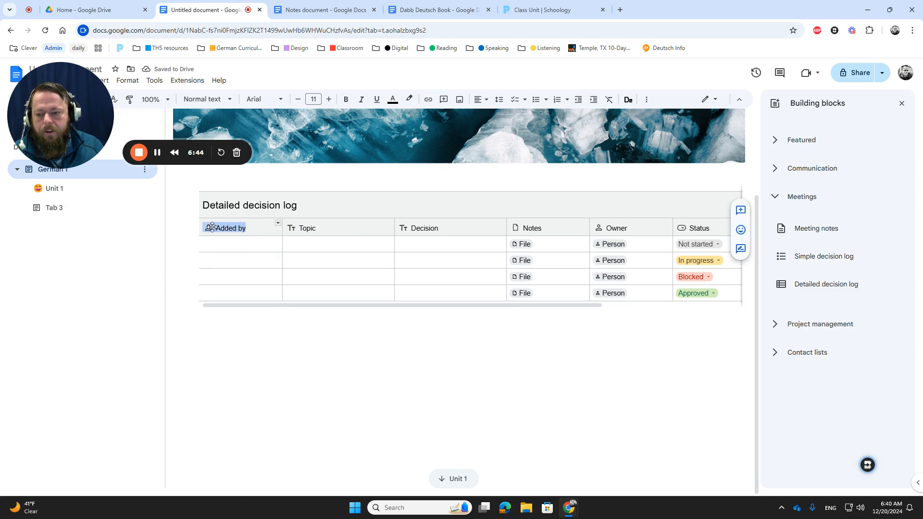
pyautogui.doubleClick(224, 228)
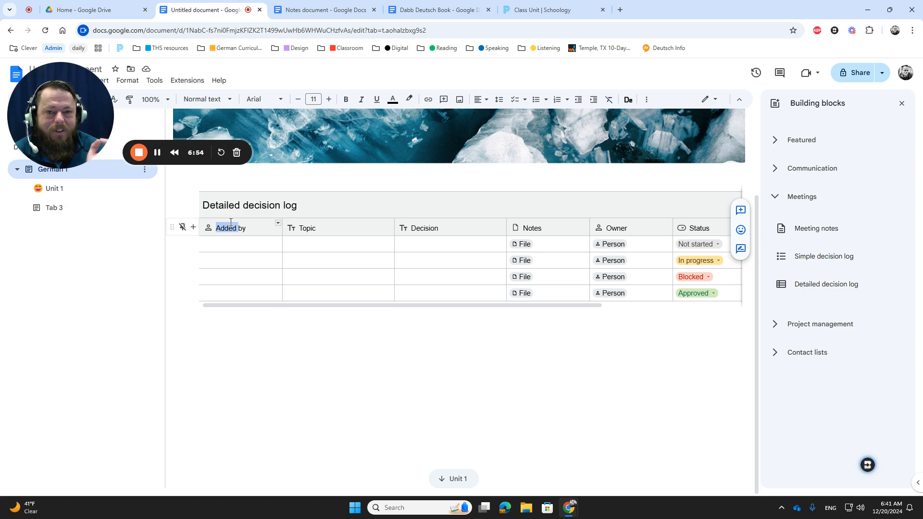
pyautogui.moveTo(67, 136); pyautogui.dragTo(104, 372)
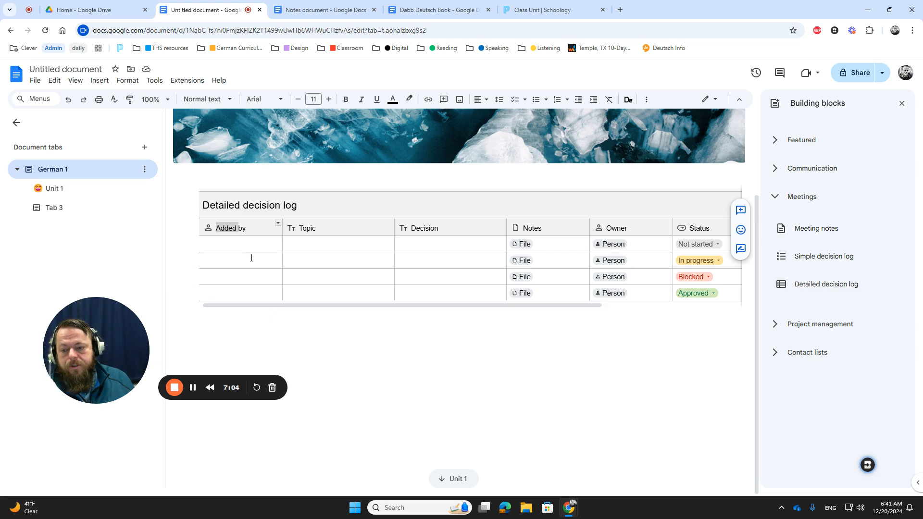
# Insert a File placeholder chip in the first cell of the Added by column and check its file search
pyautogui.click(244, 243)
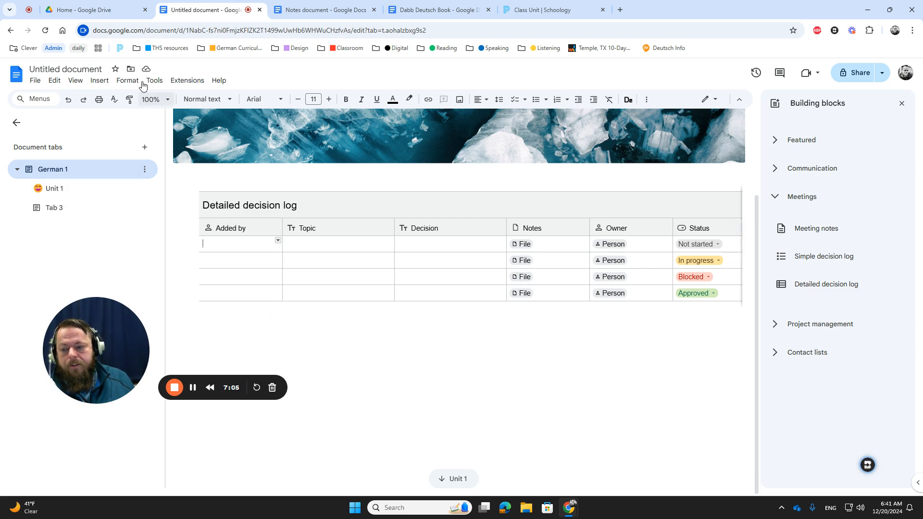
pyautogui.click(99, 81)
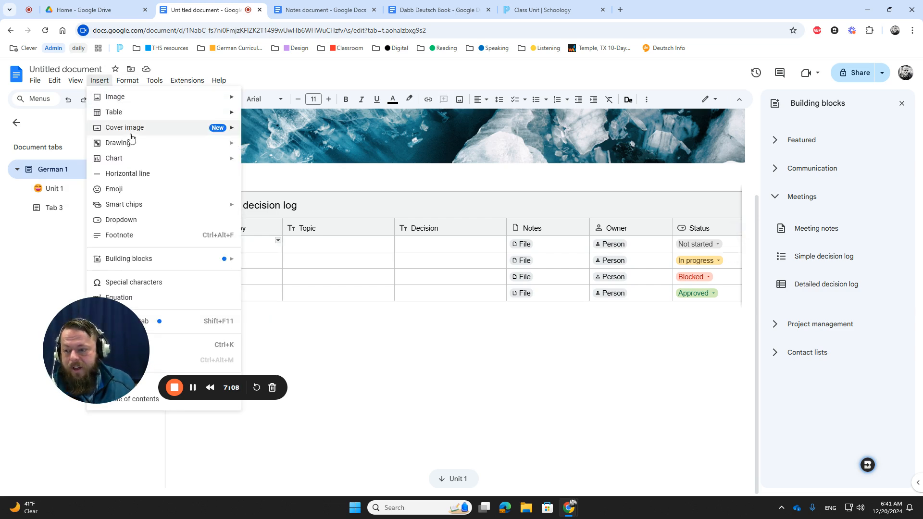
pyautogui.moveTo(195, 204)
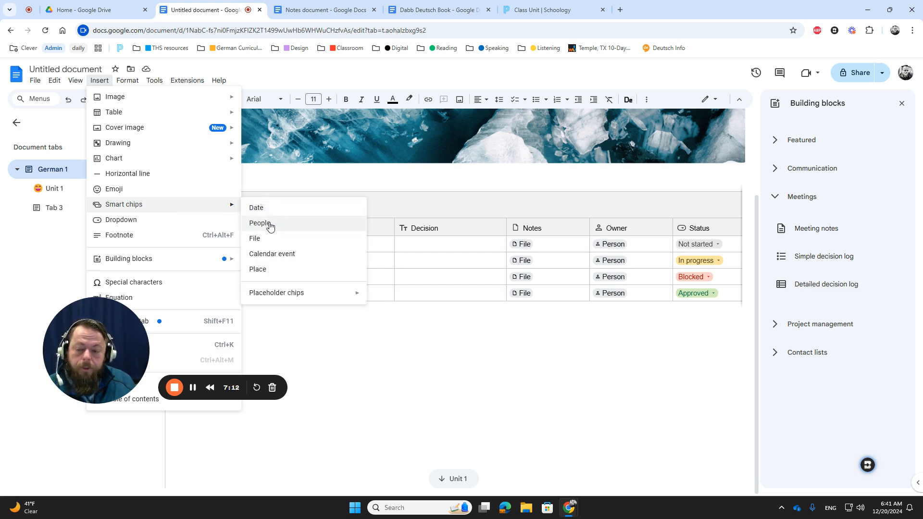
pyautogui.moveTo(291, 297)
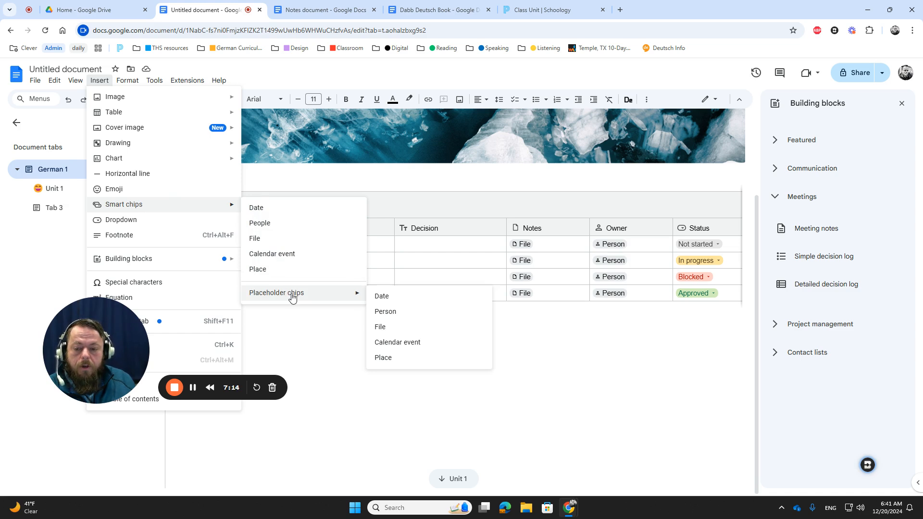
pyautogui.click(398, 329)
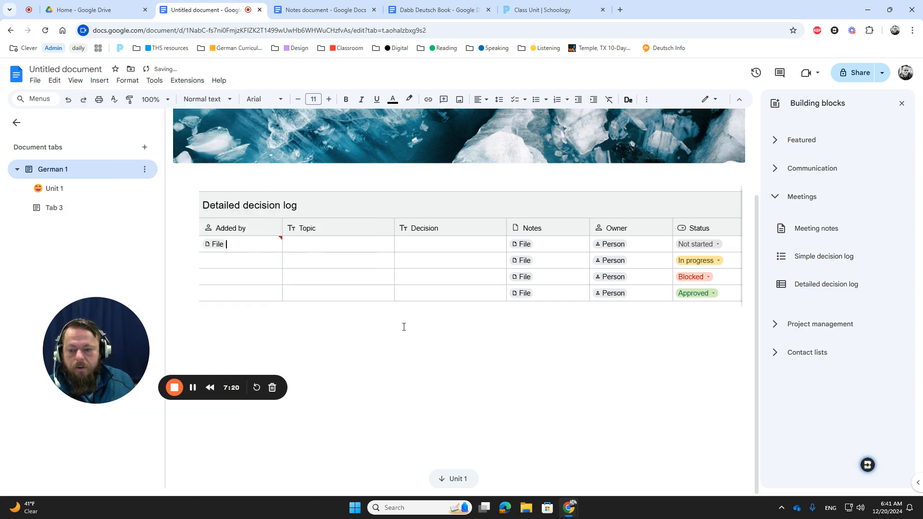
pyautogui.click(218, 247)
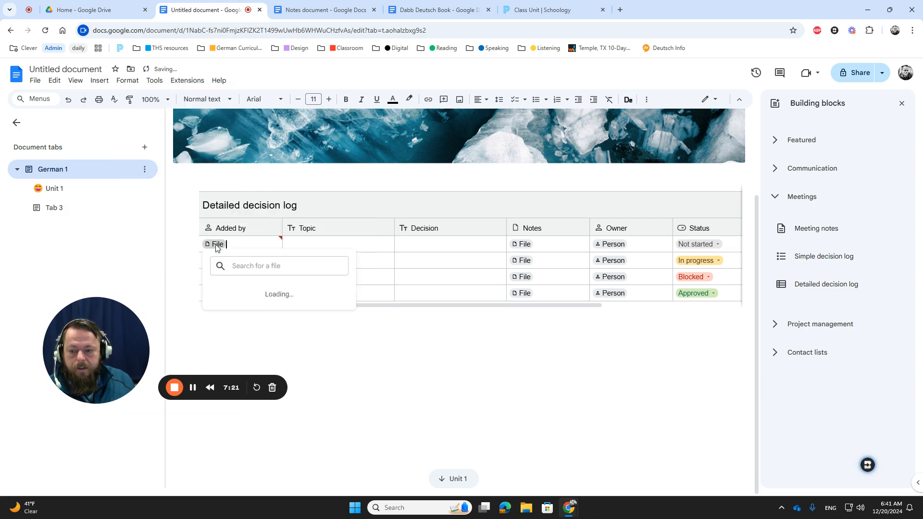
pyautogui.click(258, 248)
pyautogui.moveTo(280, 240)
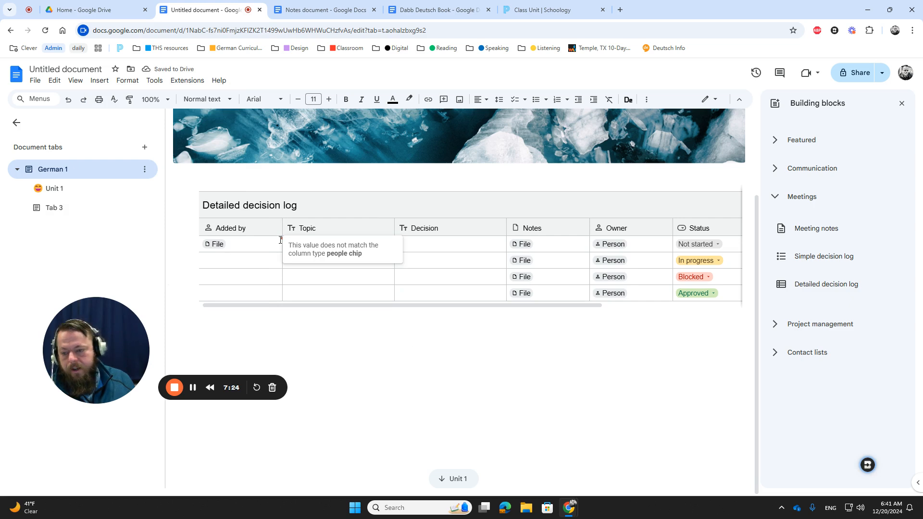
# Create a new dropdown in the first cell of the Added by column and name its template Vocabulary
pyautogui.click(105, 85)
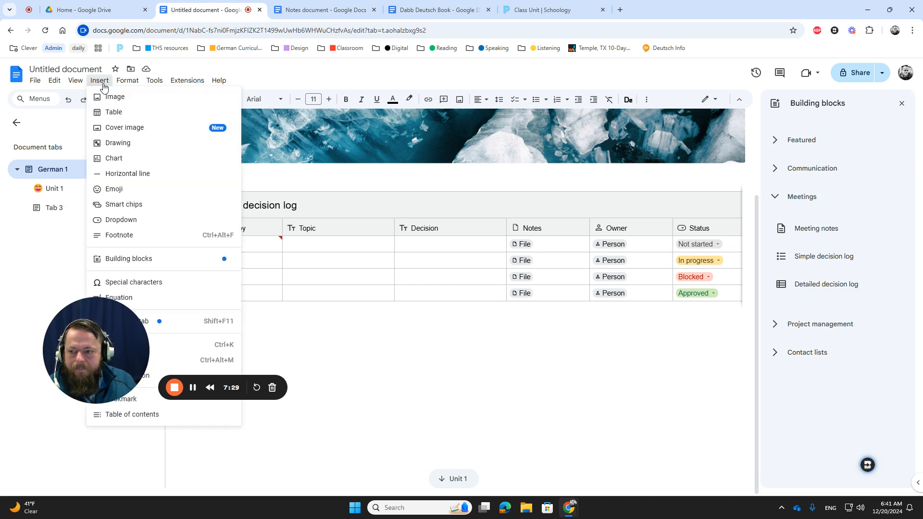
pyautogui.click(146, 221)
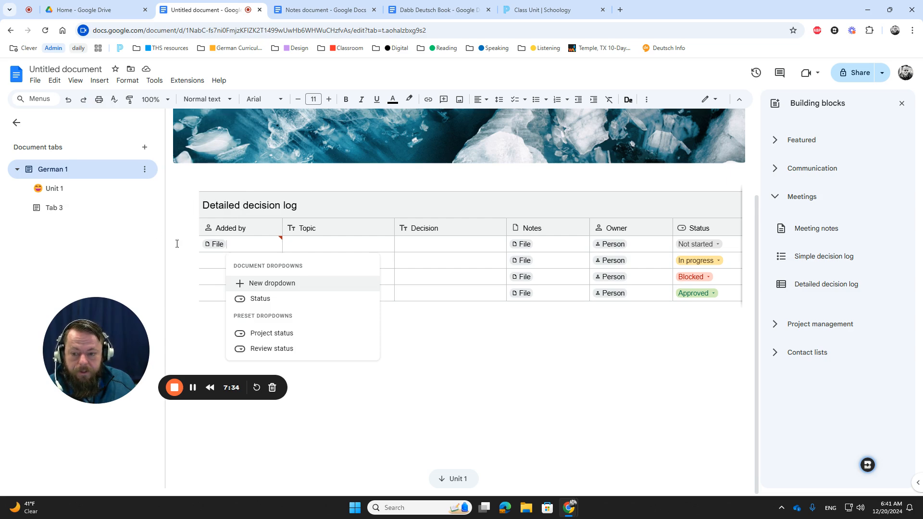
pyautogui.click(265, 284)
pyautogui.click(482, 238)
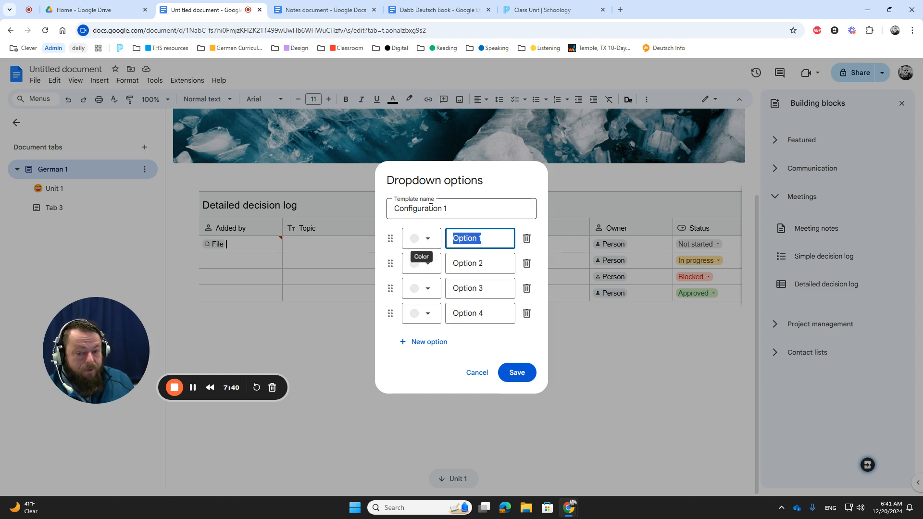
pyautogui.moveTo(455, 208); pyautogui.dragTo(378, 207)
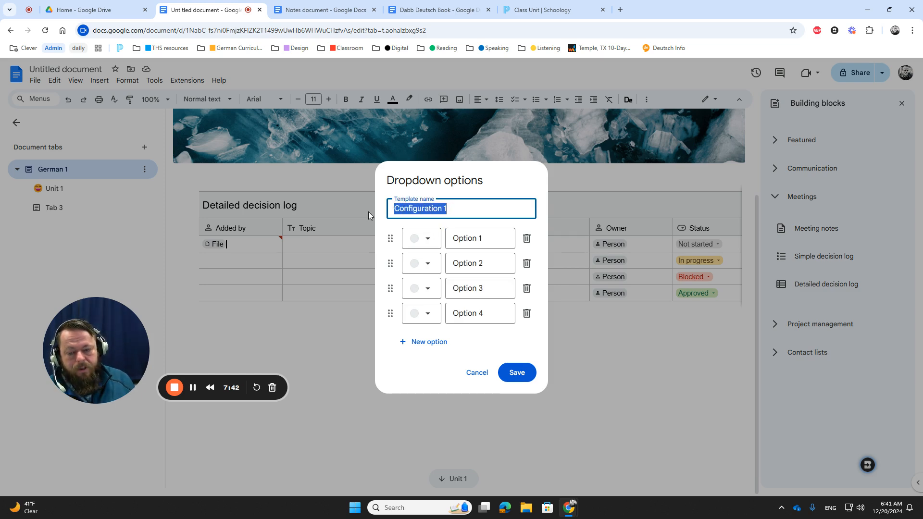
pyautogui.write('V')
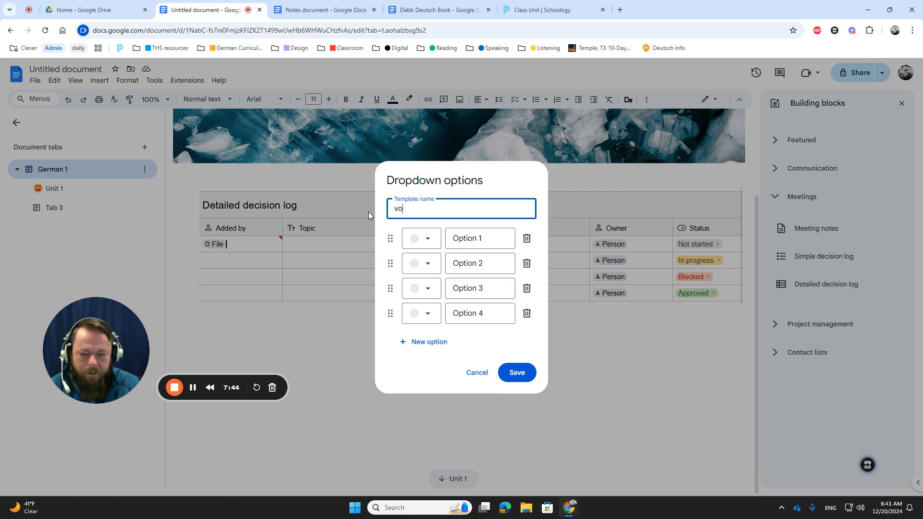
pyautogui.press('BackSpace')
pyautogui.write('Voc ')
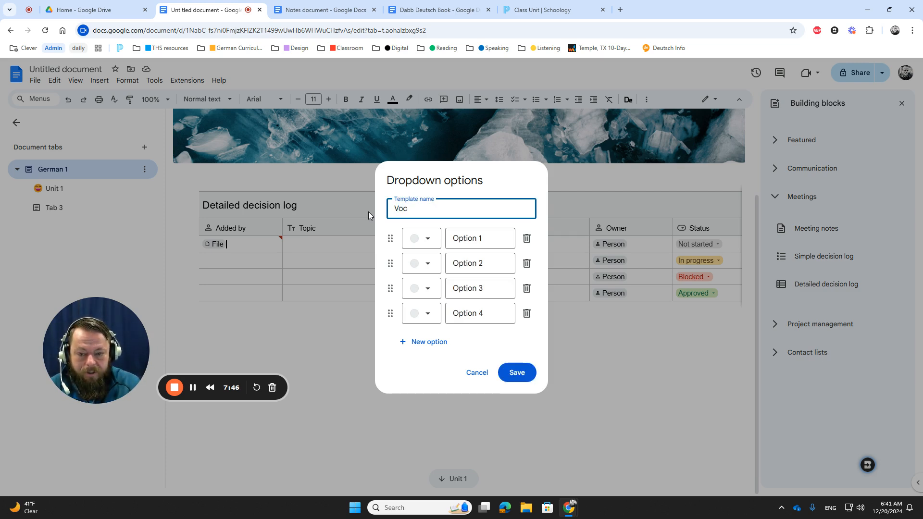
pyautogui.write('abulary')
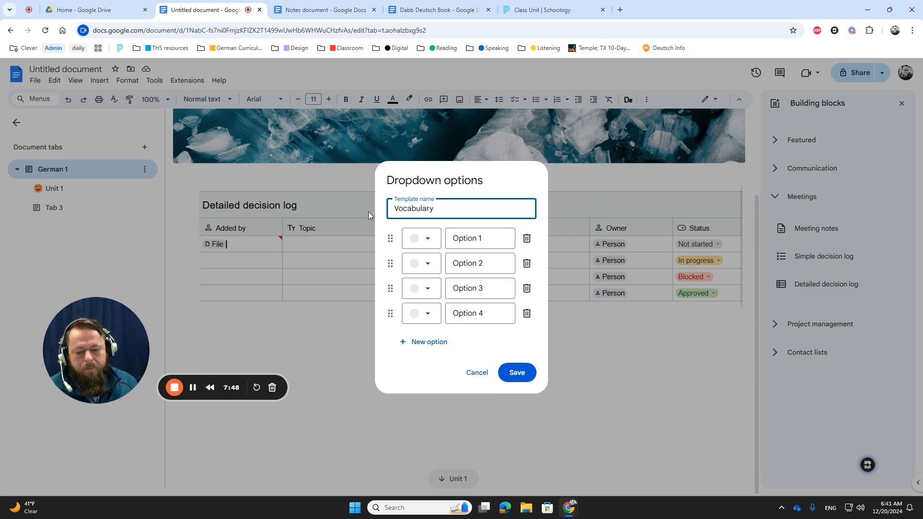
# Name the four options of the Vocabulary dropdown Cat, Dog, Bird and Giraffe
pyautogui.moveTo(491, 243); pyautogui.dragTo(425, 246)
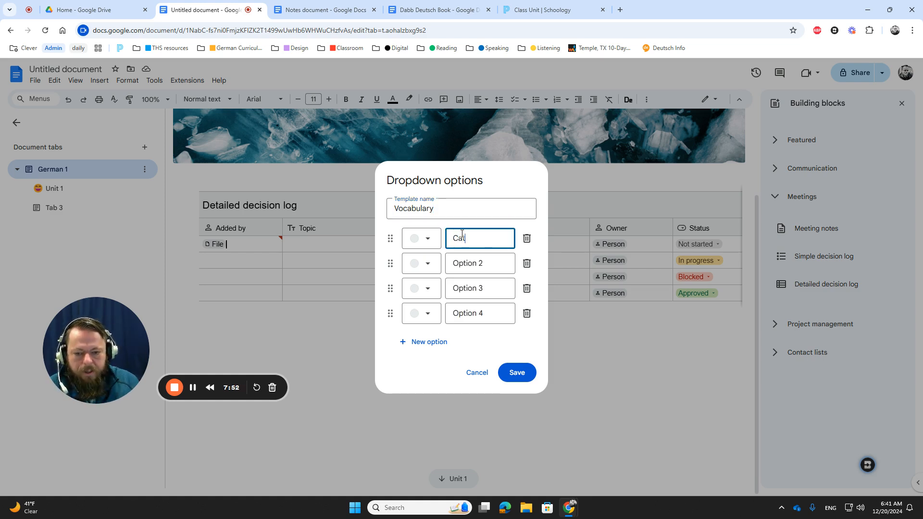
pyautogui.moveTo(493, 259); pyautogui.dragTo(445, 284)
pyautogui.write('O')
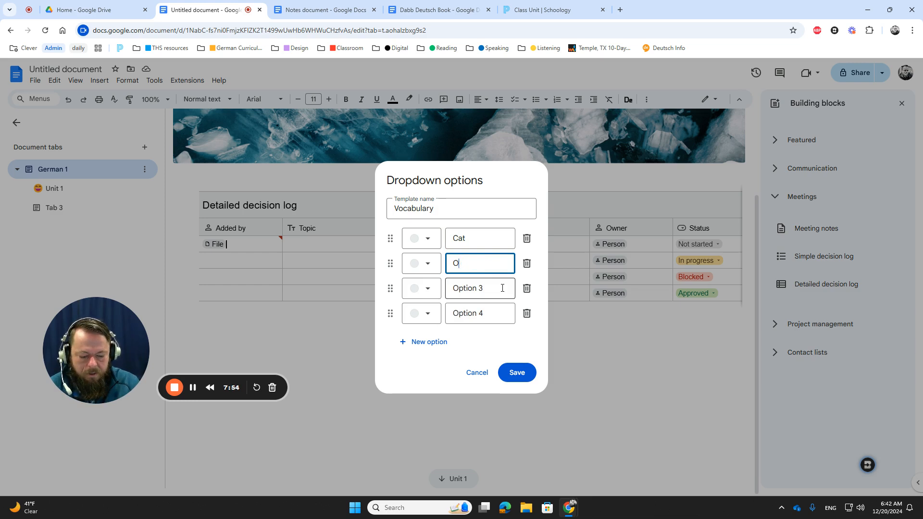
pyautogui.press('BackSpace')
pyautogui.write('Dog')
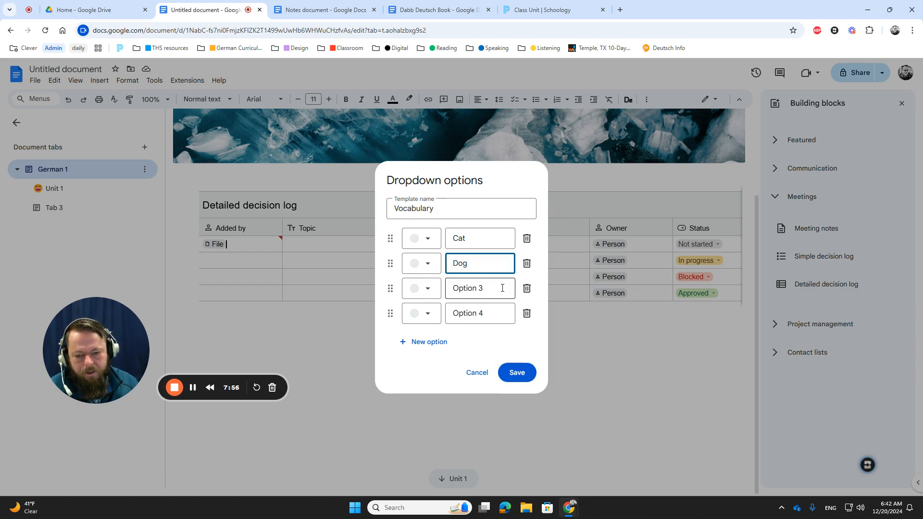
pyautogui.moveTo(503, 288); pyautogui.dragTo(446, 296)
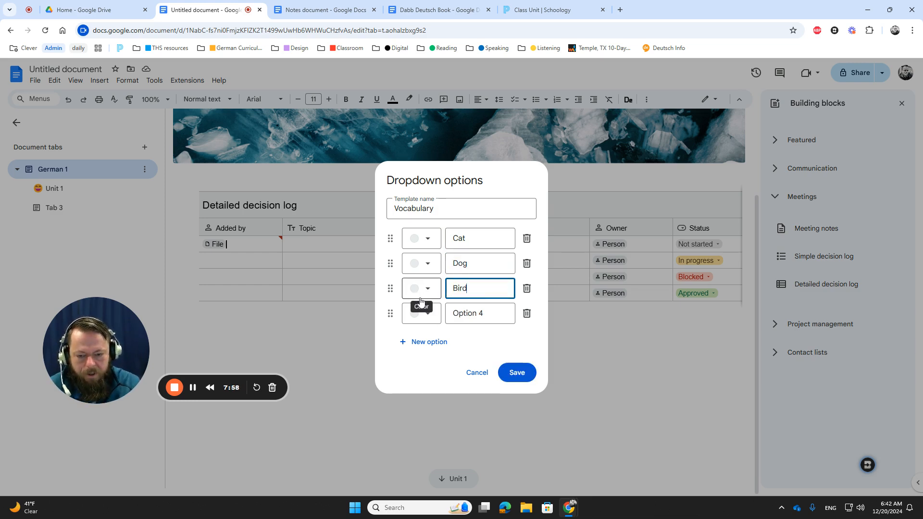
pyautogui.moveTo(497, 313); pyautogui.dragTo(407, 321)
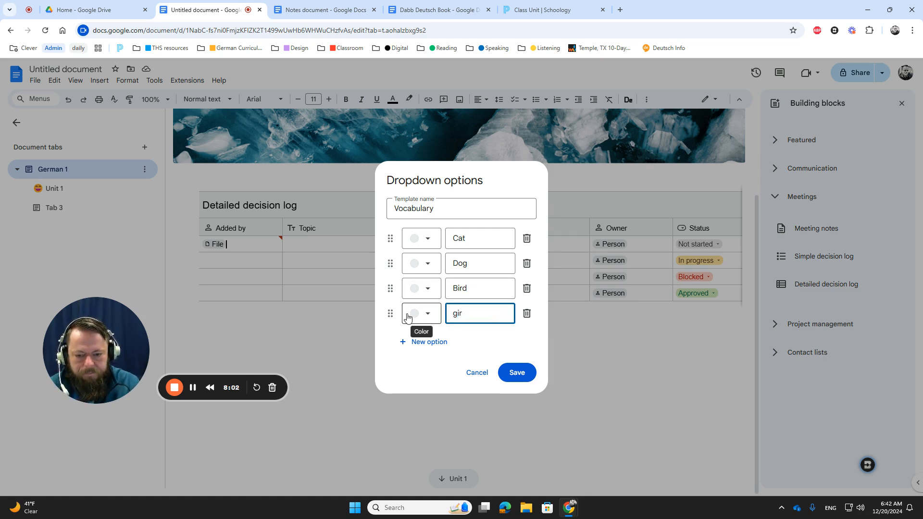
pyautogui.write('g')
pyautogui.press('BackSpace')
pyautogui.write('Giraffe')
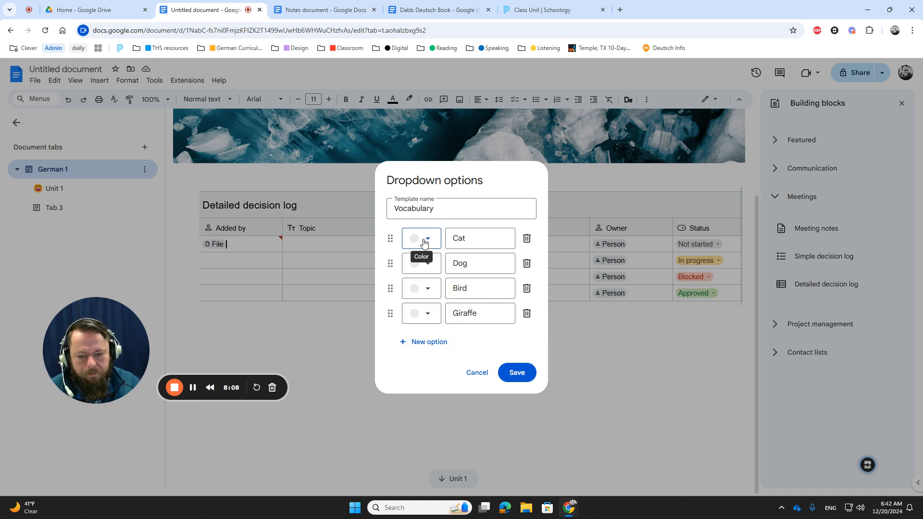
# Give the Cat option a light orange background and the Dog option a light green background
pyautogui.click(422, 239)
pyautogui.click(440, 296)
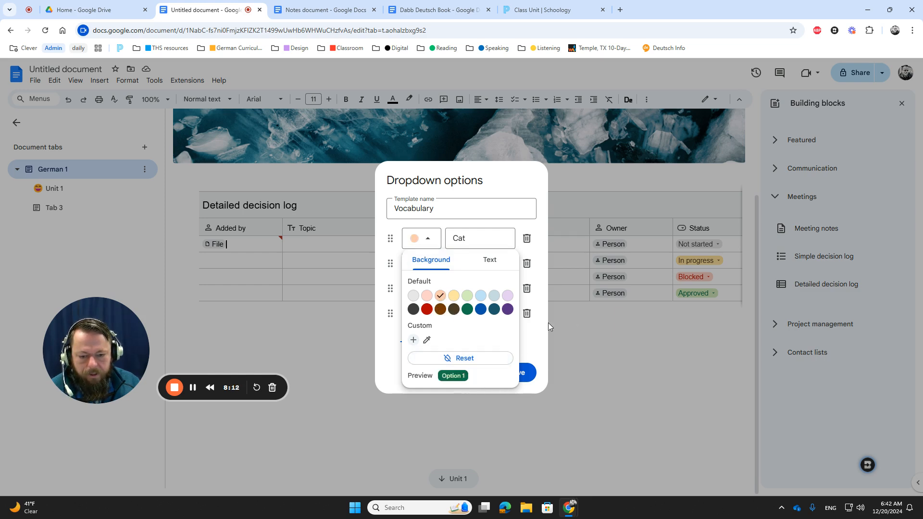
pyautogui.click(422, 263)
pyautogui.click(422, 264)
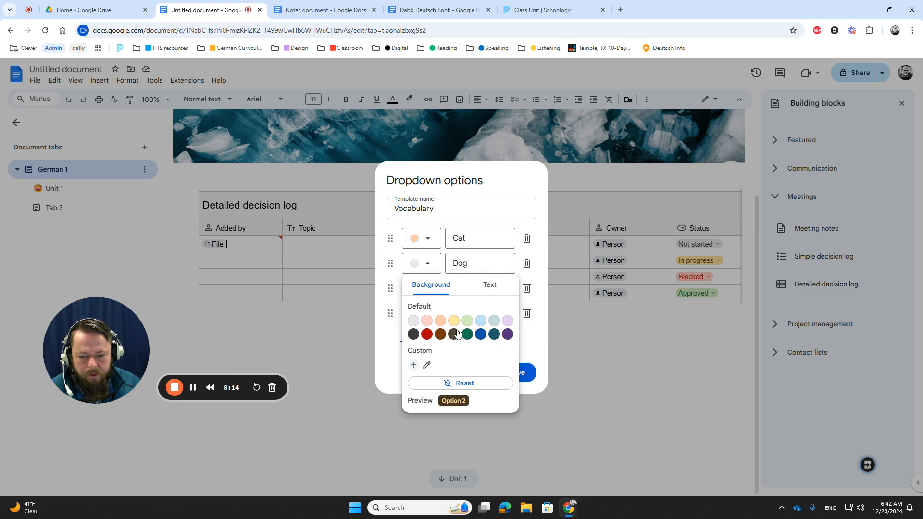
pyautogui.click(466, 321)
pyautogui.click(539, 341)
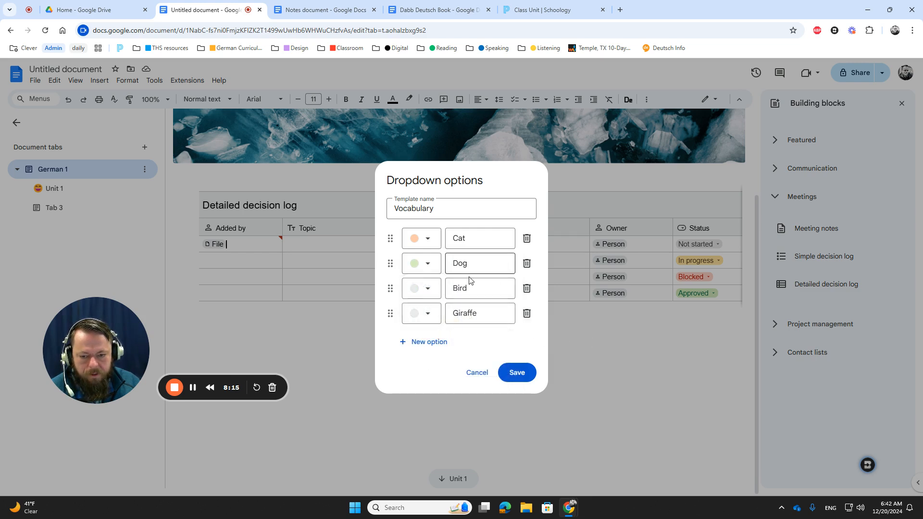
# Give the Bird option a light purple and the Giraffe option a light blue background, and save the dropdown
pyautogui.click(429, 293)
pyautogui.click(507, 347)
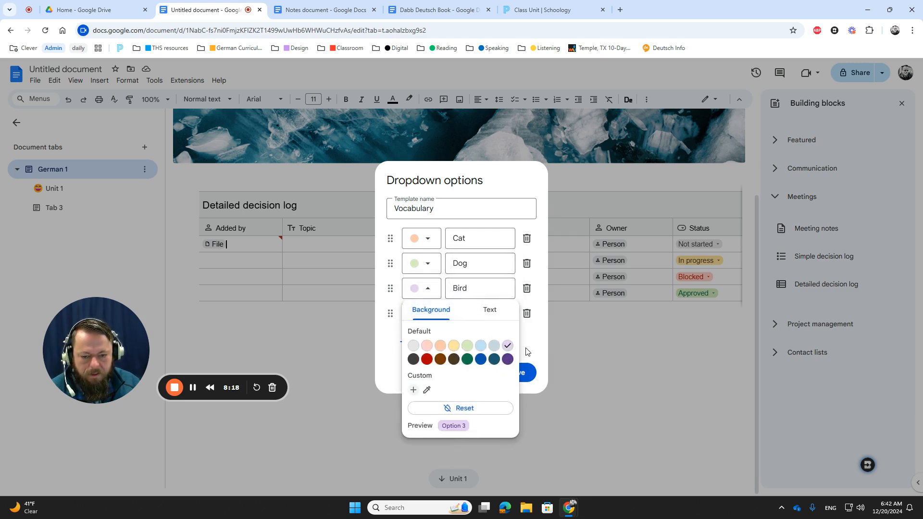
pyautogui.click(528, 351)
pyautogui.click(422, 314)
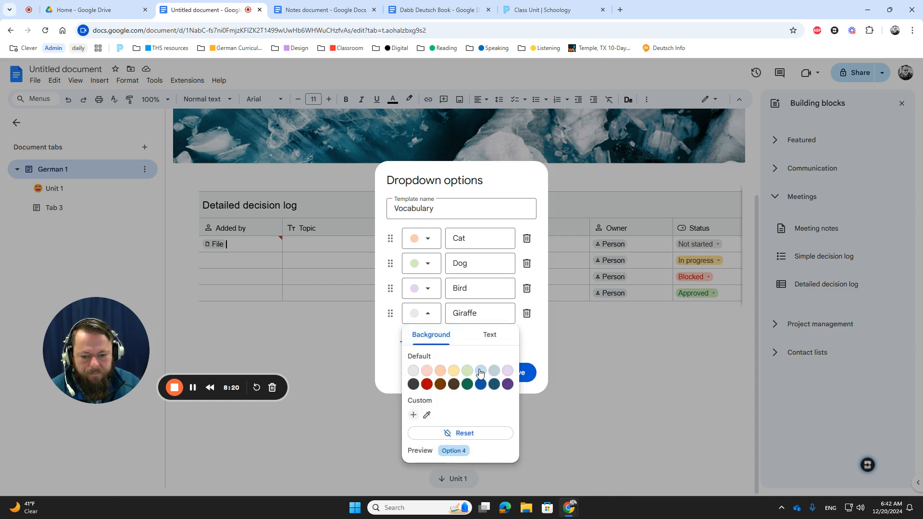
pyautogui.click(531, 371)
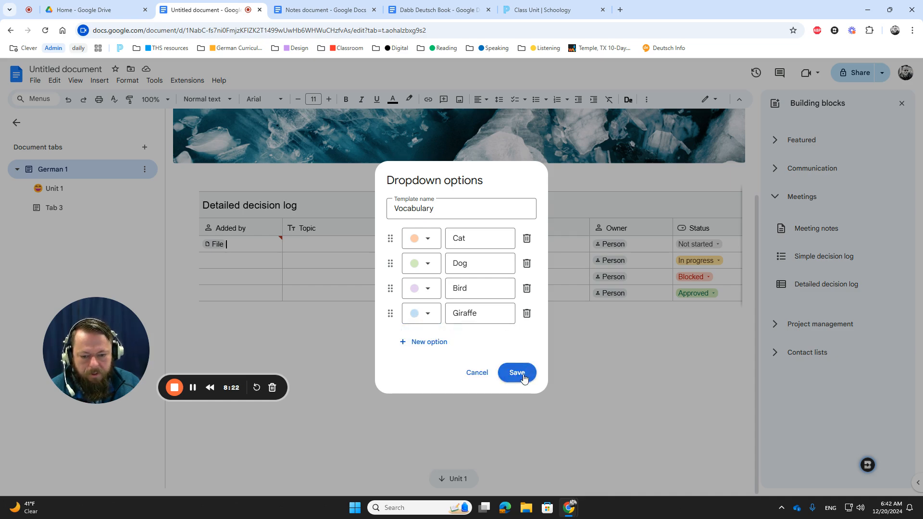
pyautogui.click(520, 373)
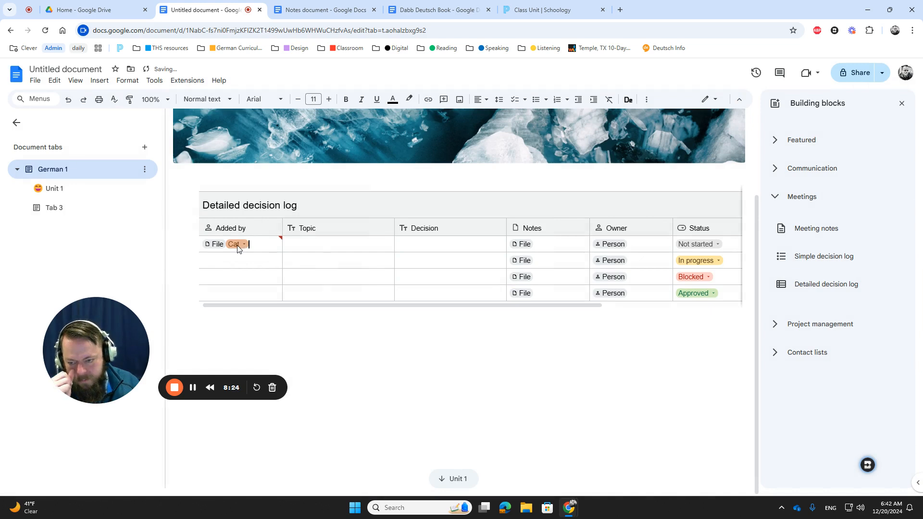
# Delete the File chip beside the Cat dropdown in the first row of the Added by column
pyautogui.click(237, 245)
pyautogui.click(215, 245)
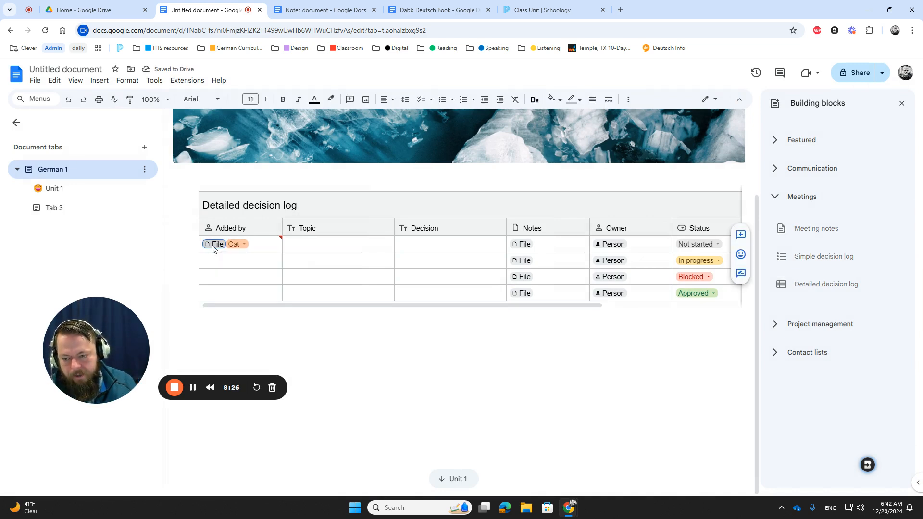
pyautogui.press('BackSpace')
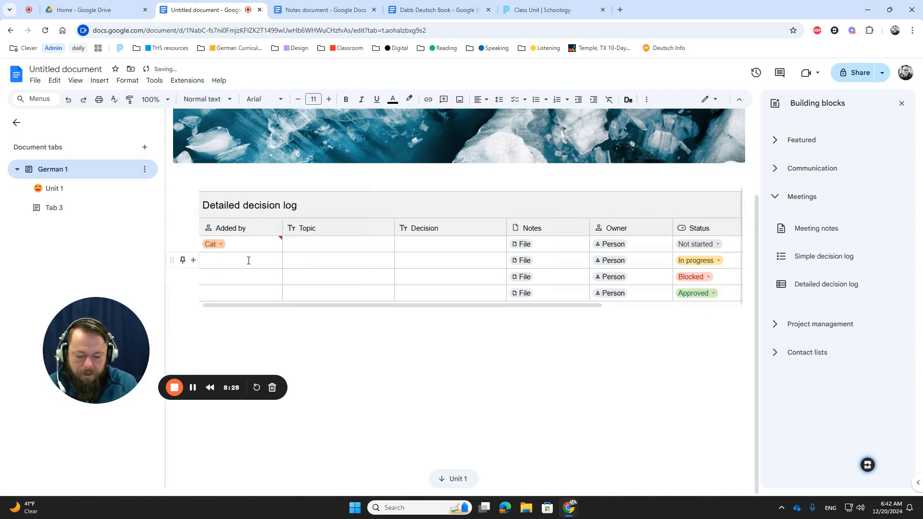
# Add "I have a" before the Vocabulary dropdown in the first row of the Added by column and set the dropdown to Dog
pyautogui.write('I have a')
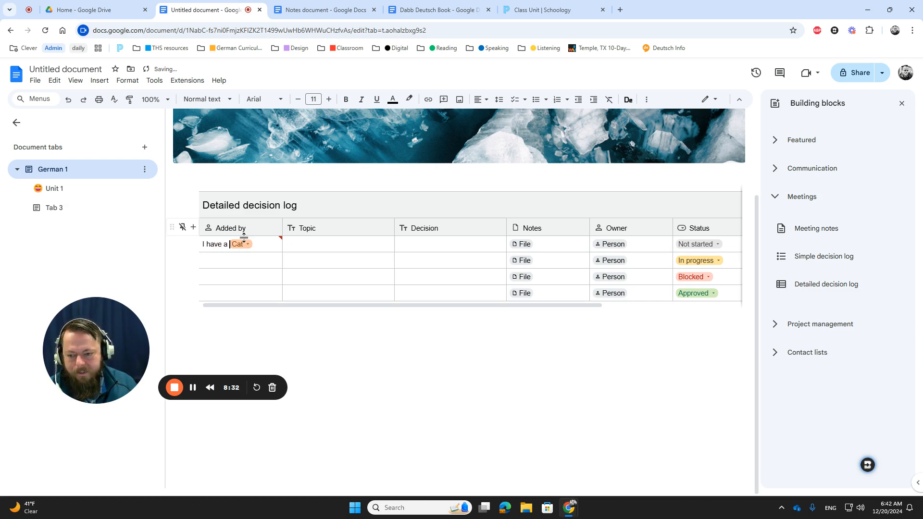
pyautogui.click(243, 245)
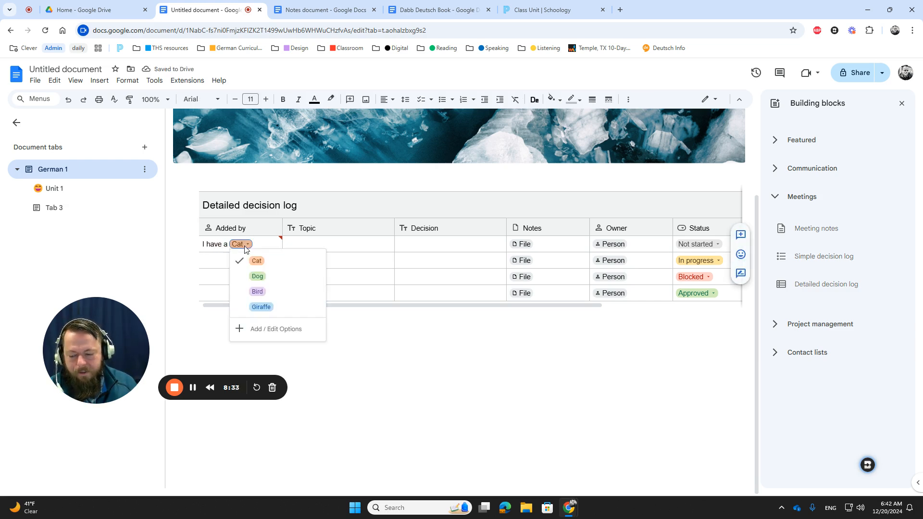
pyautogui.click(266, 282)
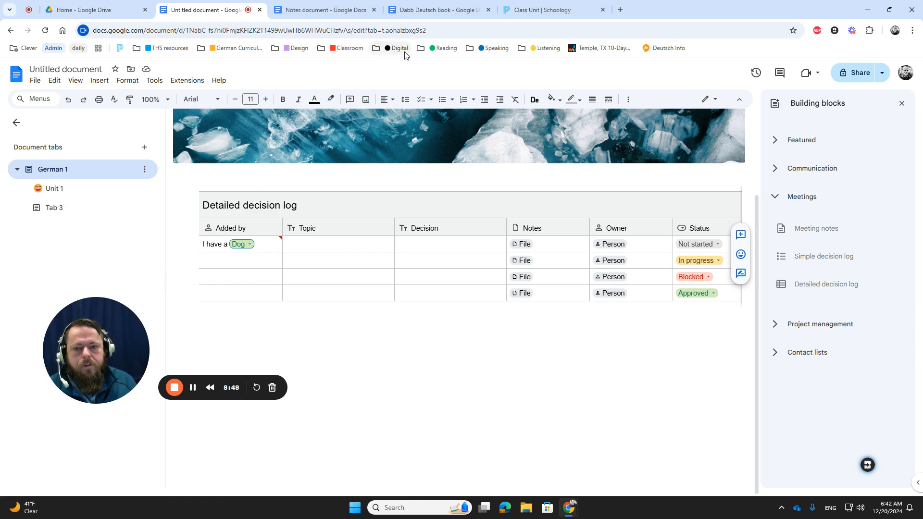
# Switch to the Deutsch Book document and open its Foreign Language Template tab
pyautogui.click(442, 12)
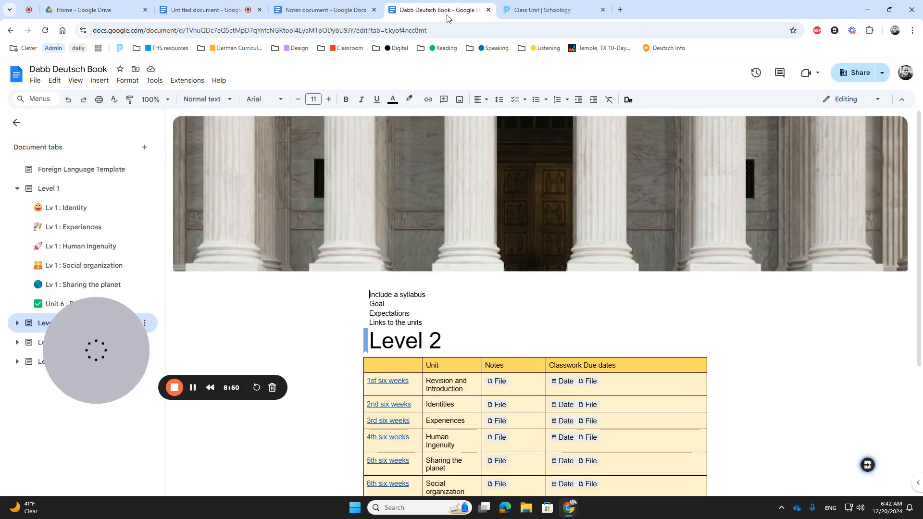
pyautogui.click(63, 172)
pyautogui.moveTo(85, 363); pyautogui.dragTo(752, 164)
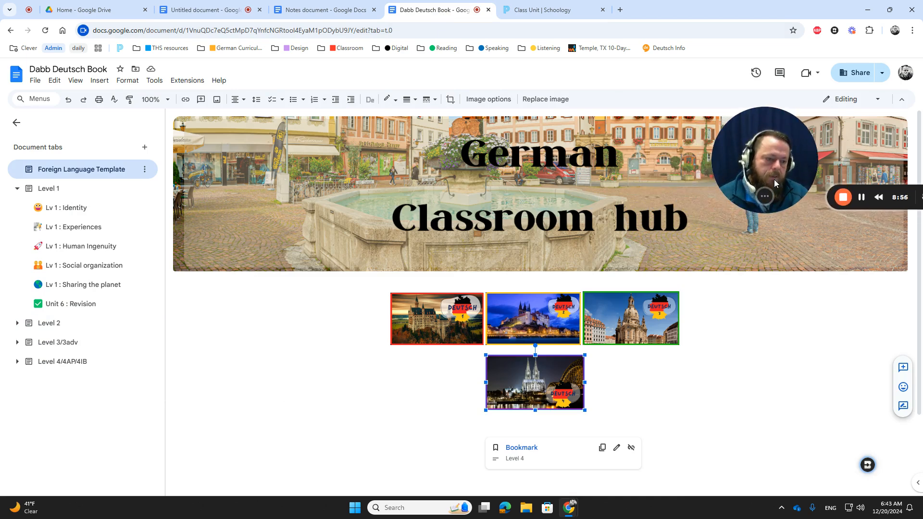
pyautogui.moveTo(758, 154); pyautogui.dragTo(679, 142)
pyautogui.click(688, 184)
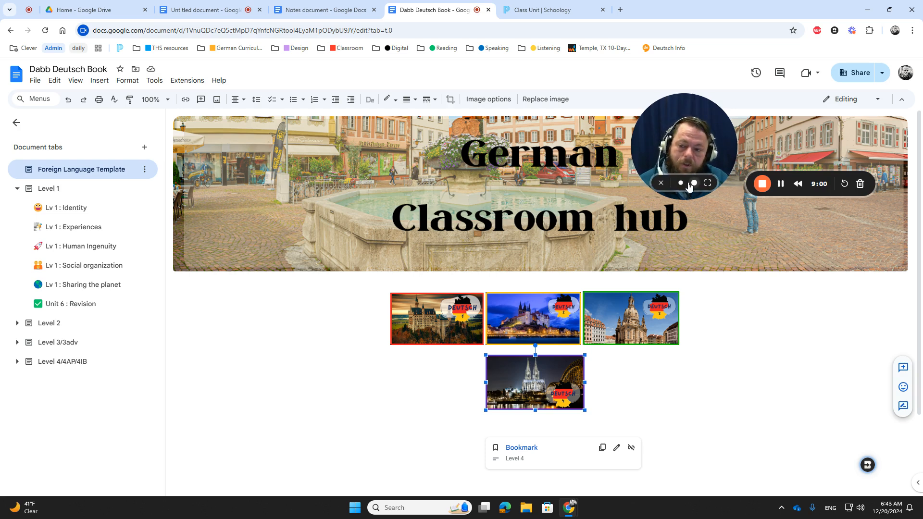